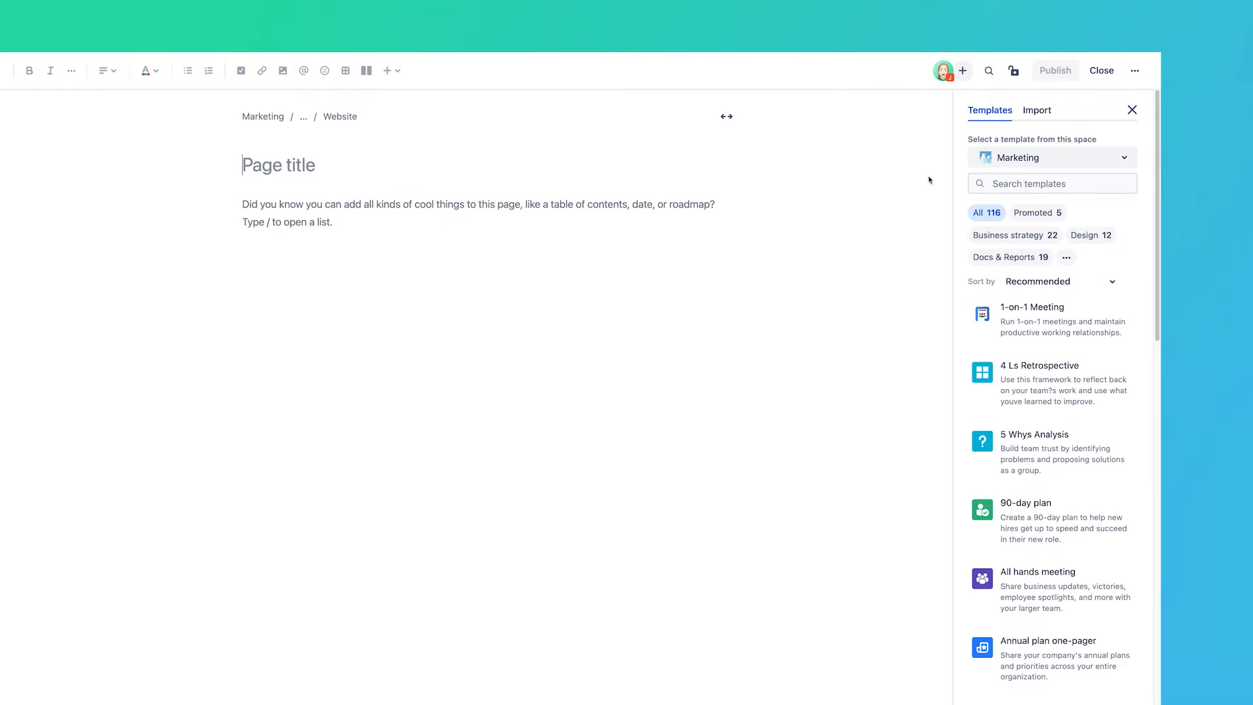
Step: Browse the templates, filter them to Productivity and check the import options
{"action": "left_click", "coordinate": [1066, 258]}
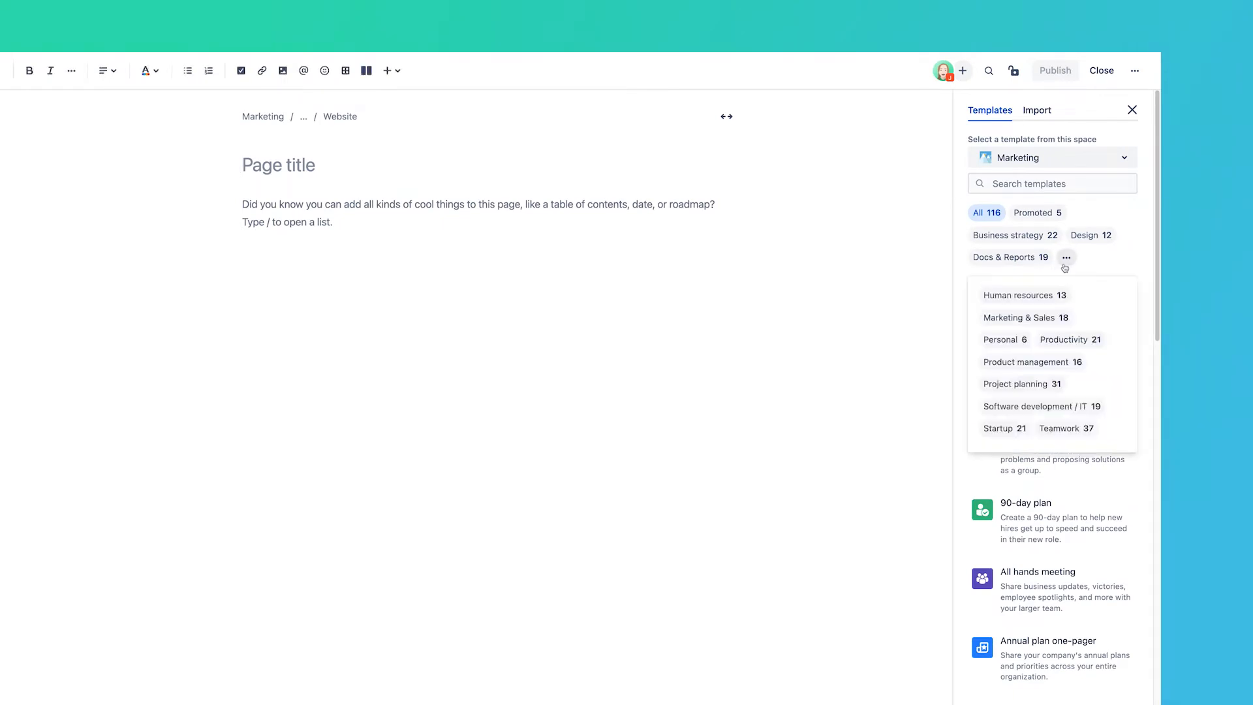
{"action": "left_click", "coordinate": [1063, 341]}
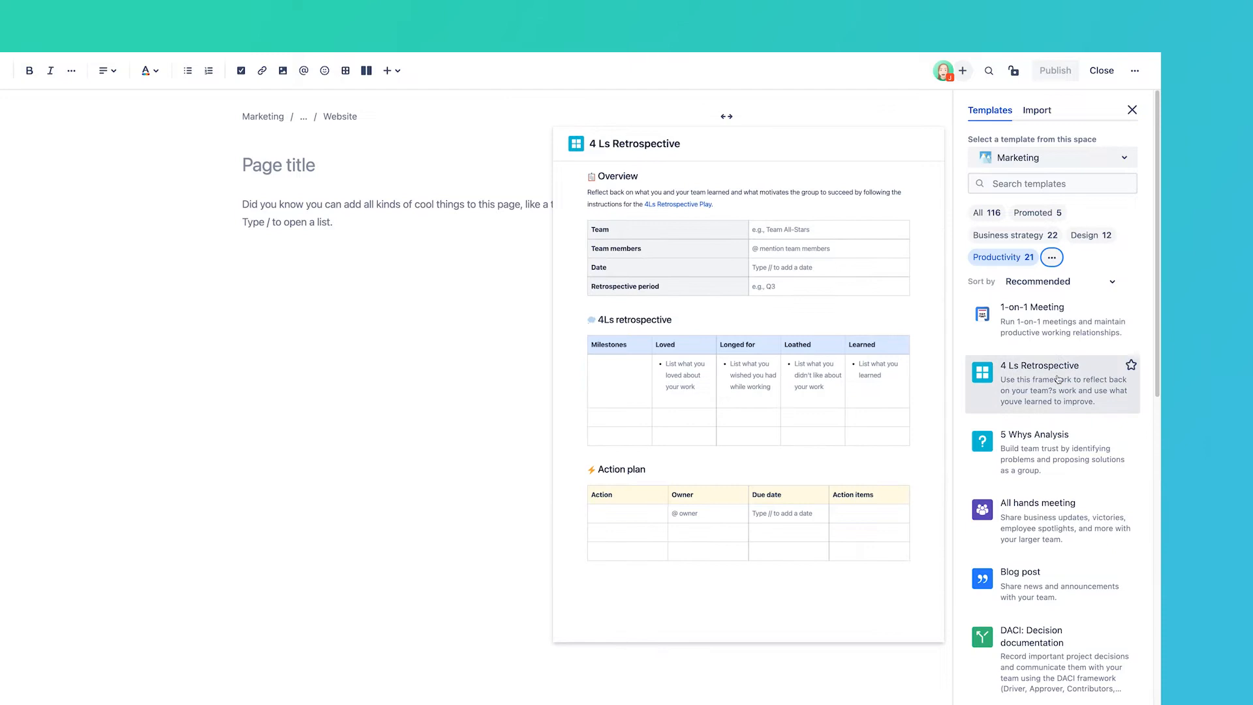
{"action": "left_click", "coordinate": [1023, 116]}
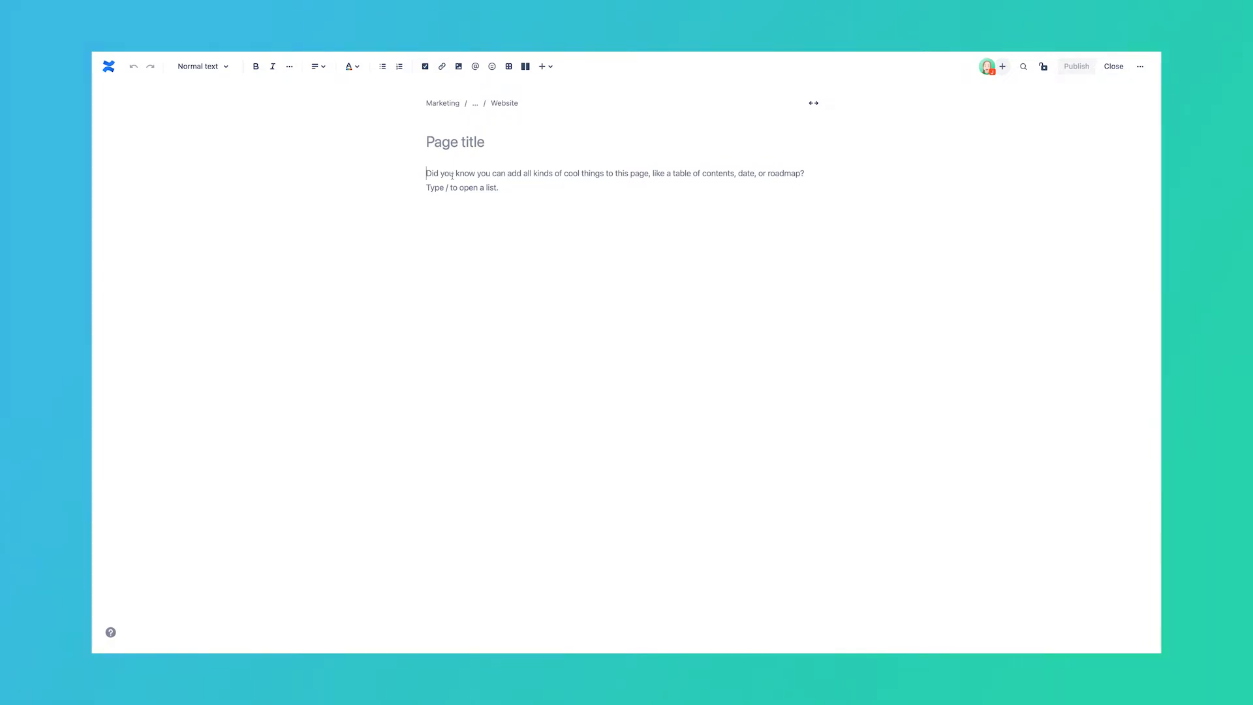
Step: Give the page a rocket emoji and the title 'Website Redesign Project Plan', skipping a header image
{"action": "left_click", "coordinate": [352, 158]}
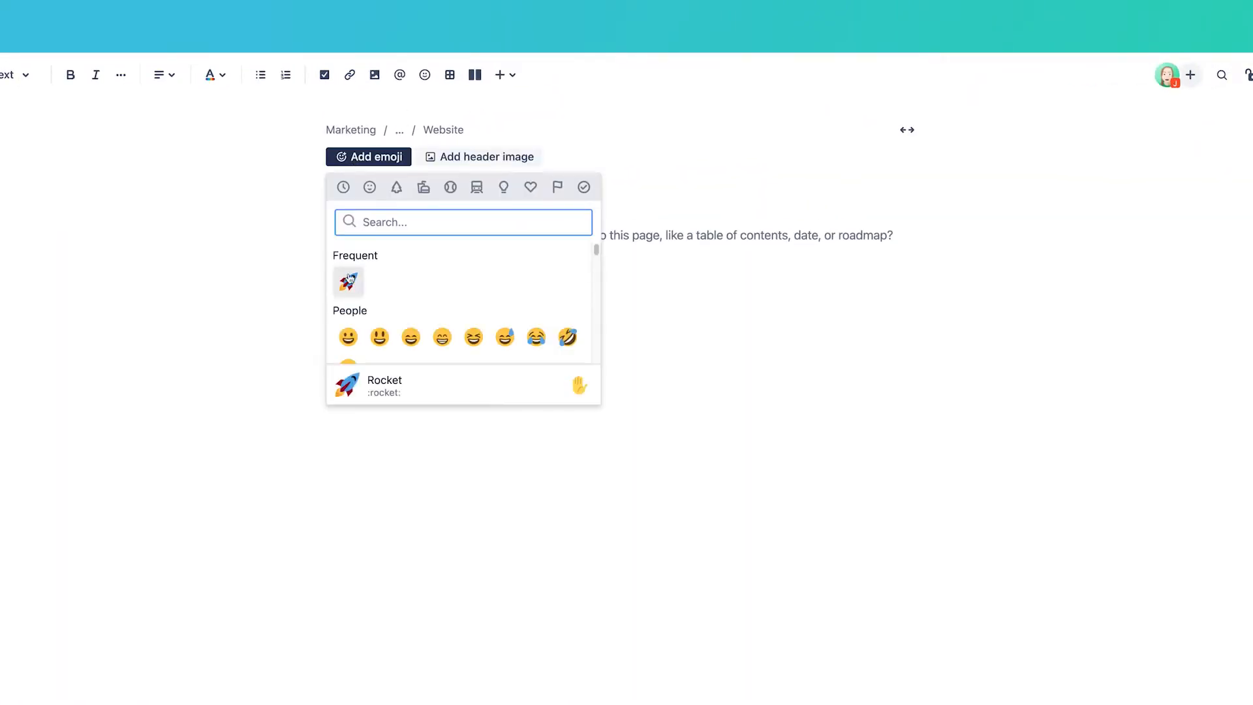
{"action": "left_click", "coordinate": [348, 281]}
{"action": "left_click", "coordinate": [449, 158]}
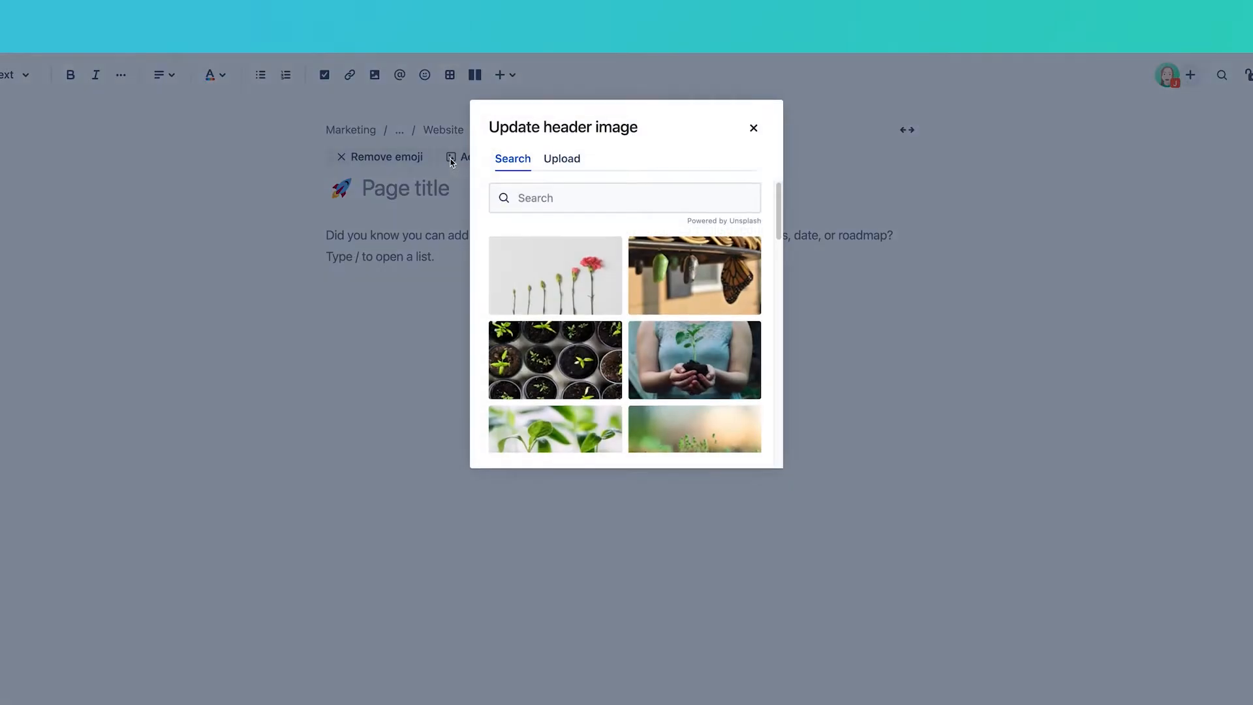
{"action": "left_click", "coordinate": [752, 128]}
{"action": "type", "text": "Website Redesign Project Plan"}
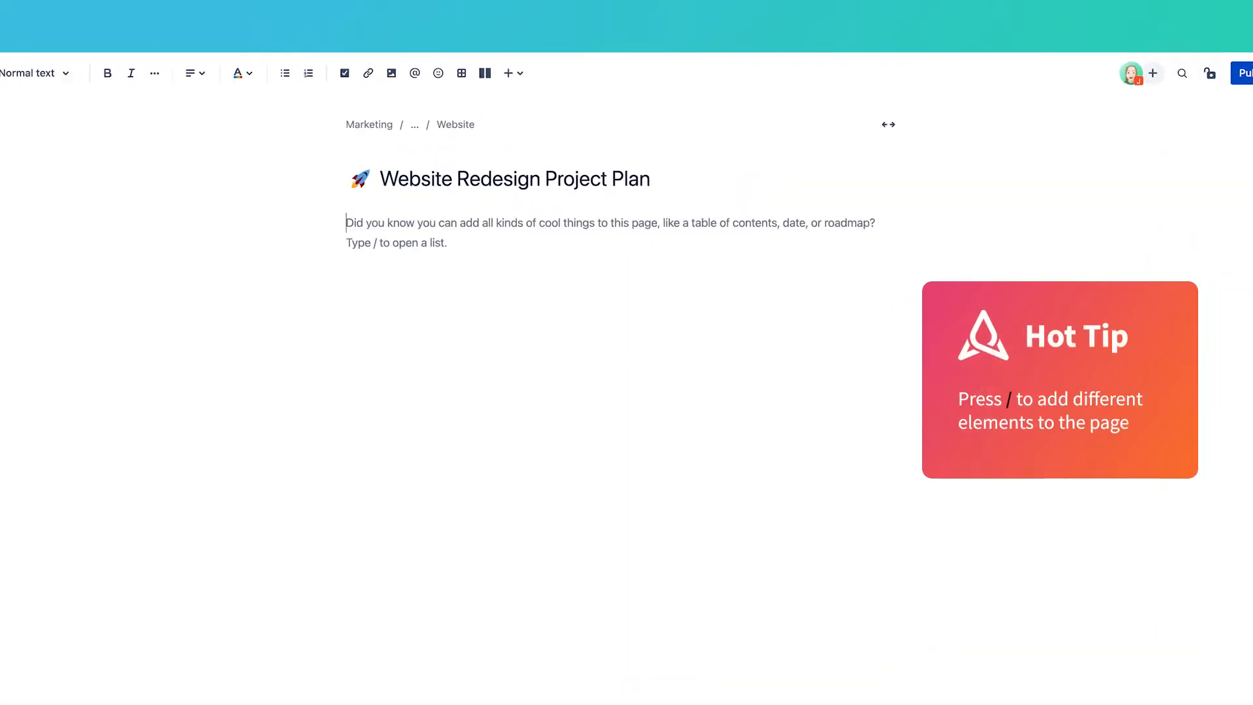
{"action": "type", "text": "/"}
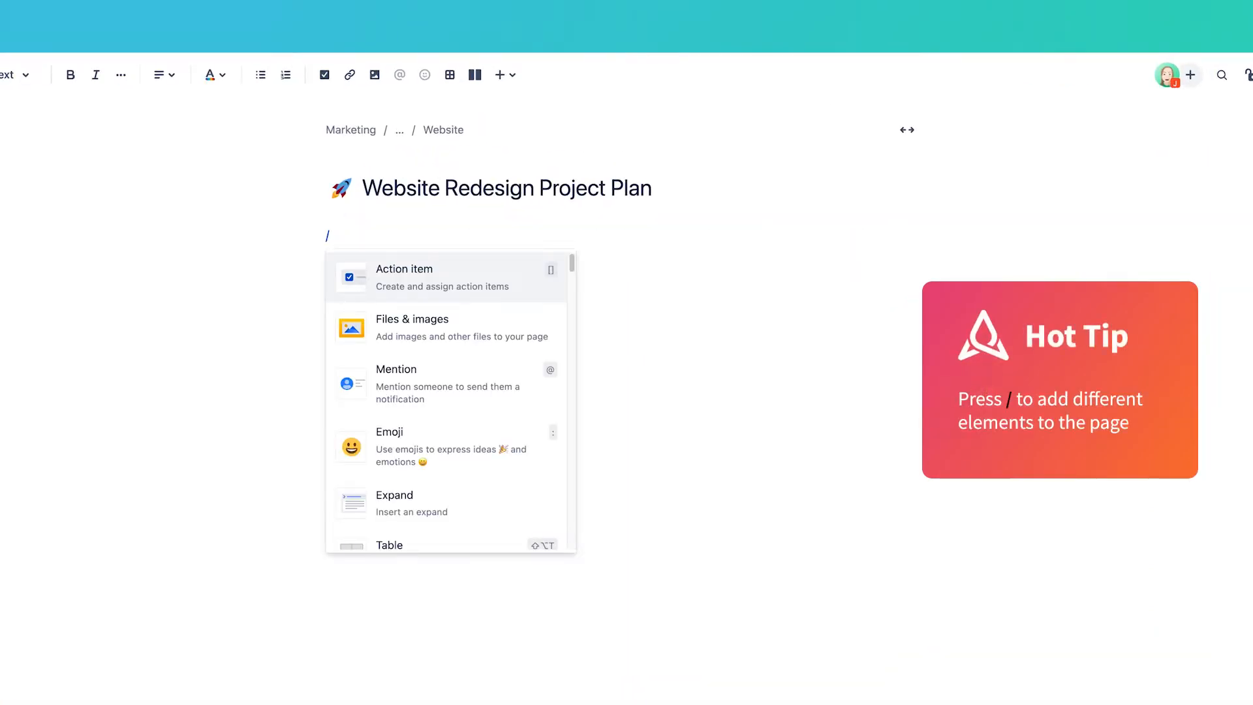
{"action": "scroll", "coordinate": [354, 283], "scroll_direction": "down", "scroll_amount": 5}
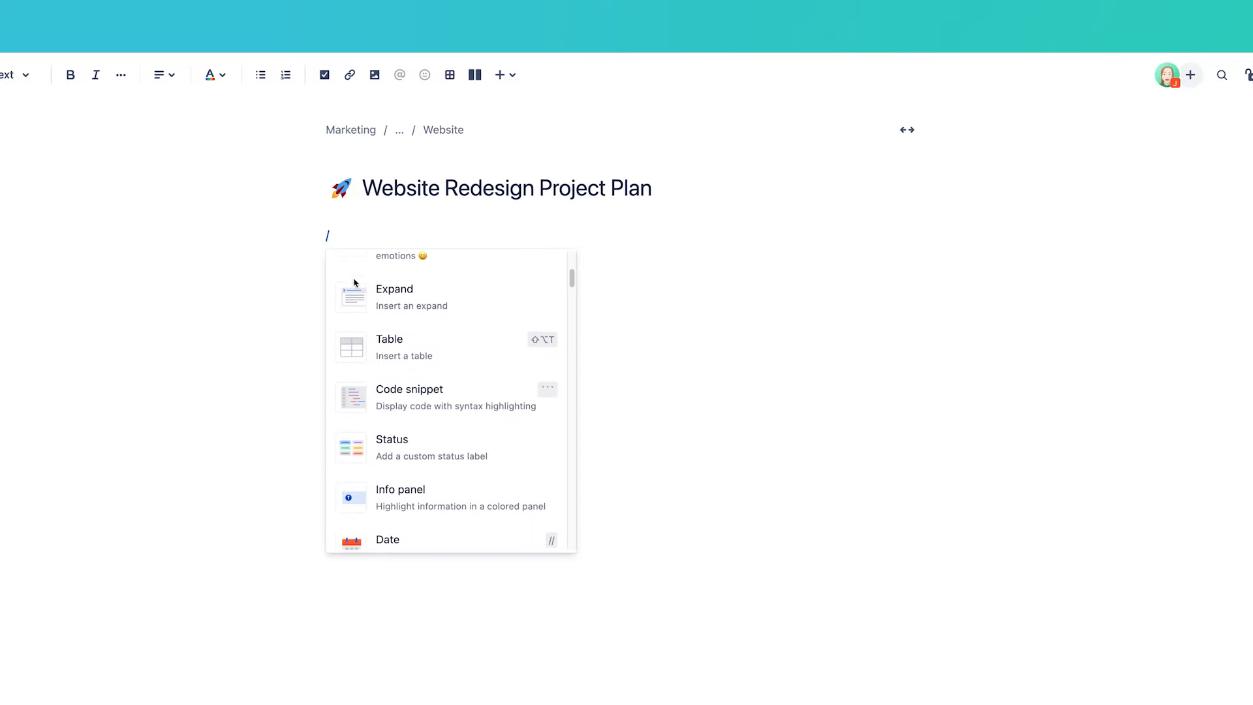
{"action": "scroll", "coordinate": [355, 283], "scroll_direction": "down", "scroll_amount": 4}
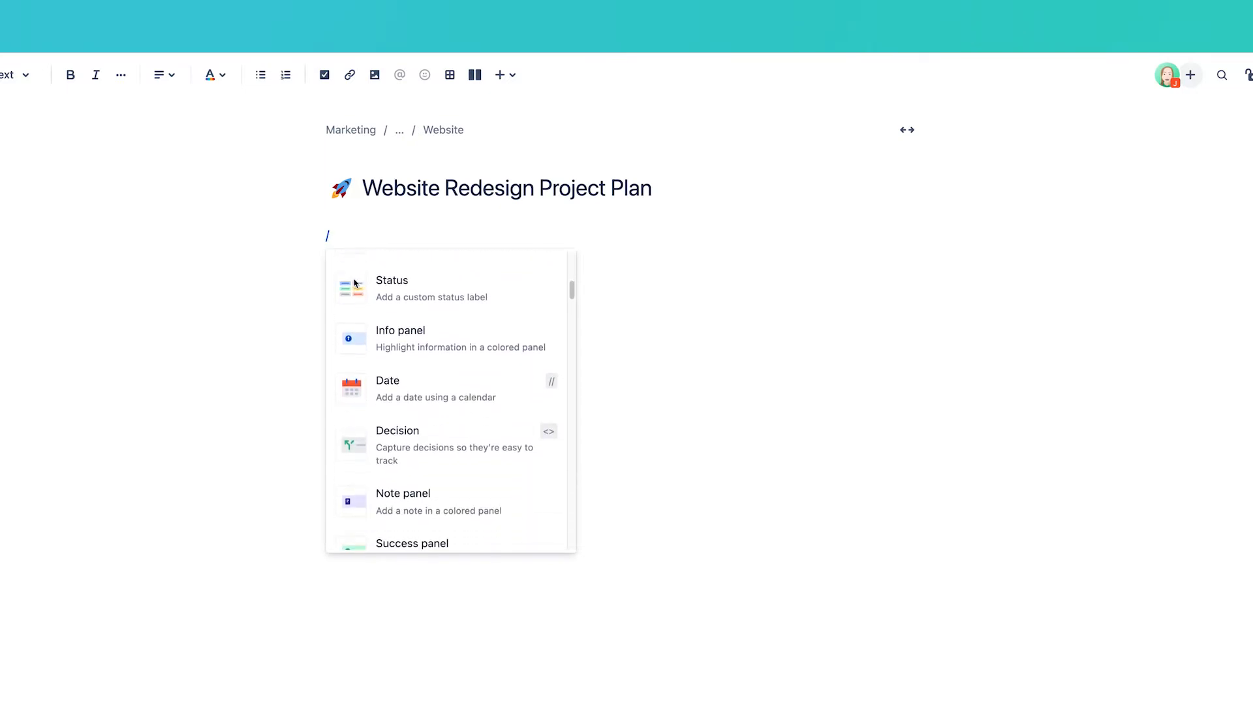
{"action": "scroll", "coordinate": [355, 282], "scroll_direction": "down", "scroll_amount": 3}
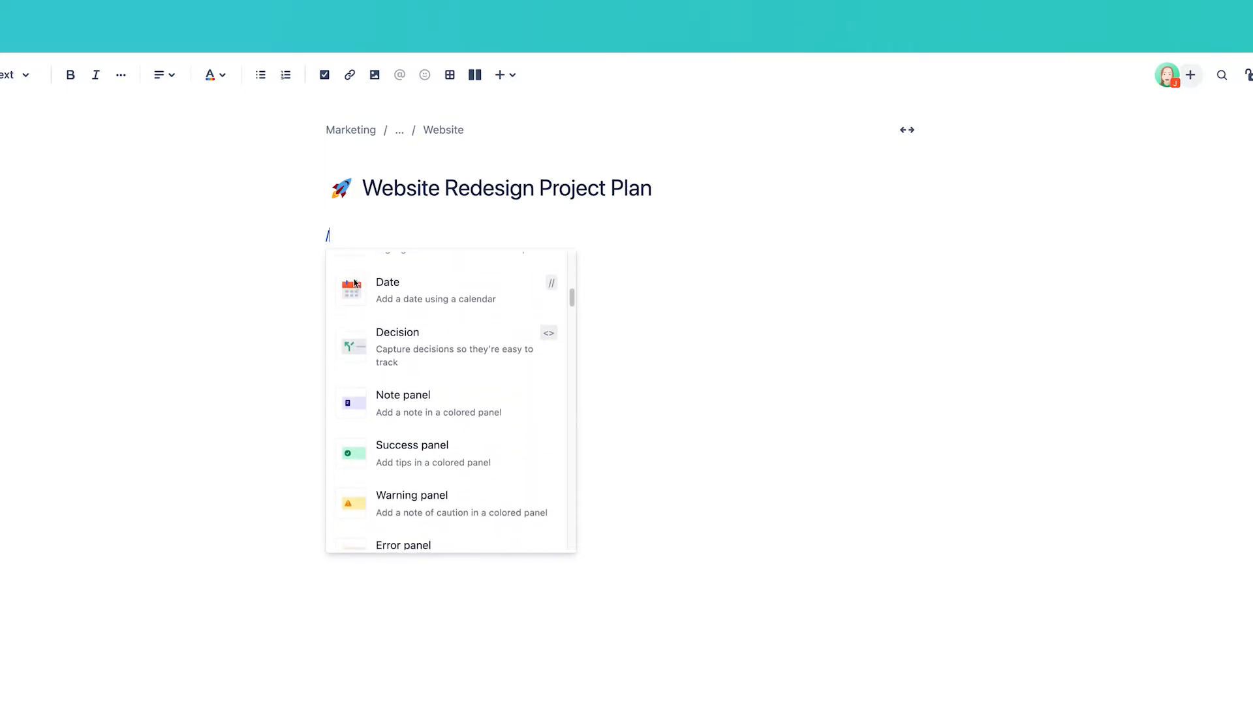
{"action": "scroll", "coordinate": [354, 283], "scroll_direction": "down", "scroll_amount": 1}
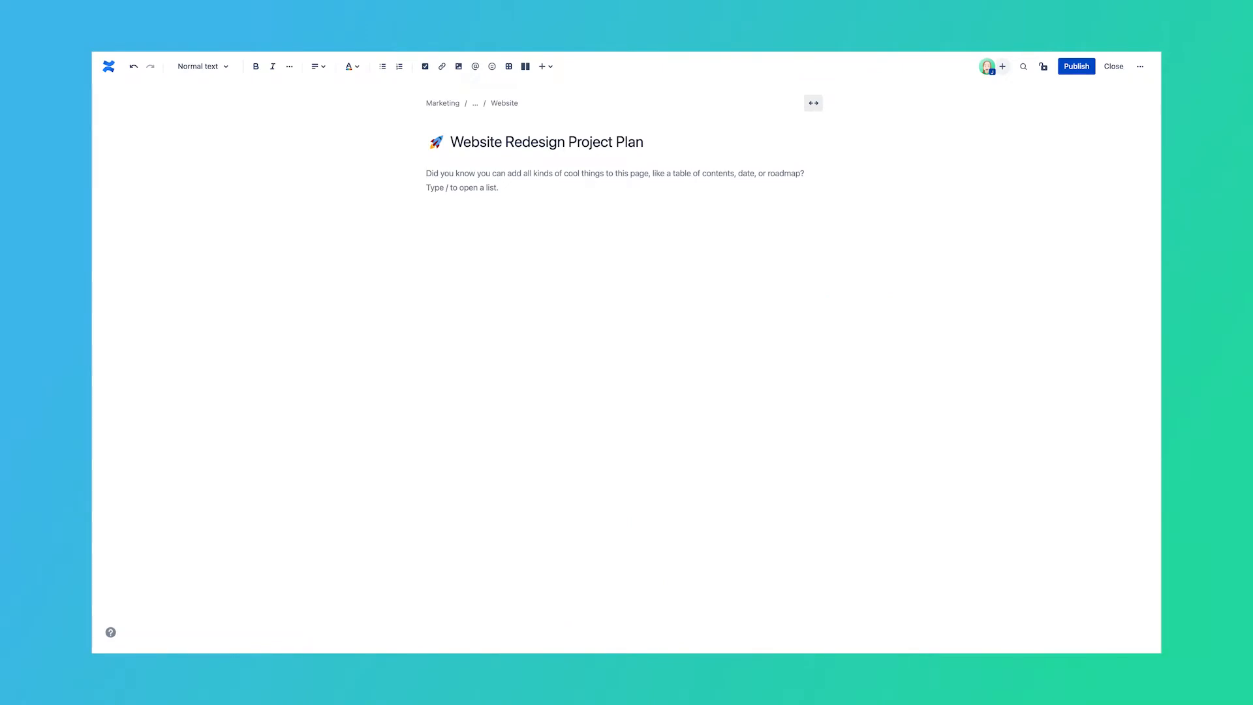
Step: Insert a right-sidebar column layout with a 3×3 table in the wide left column
{"action": "type", "text": "/lay"}
{"action": "key", "text": "Return"}
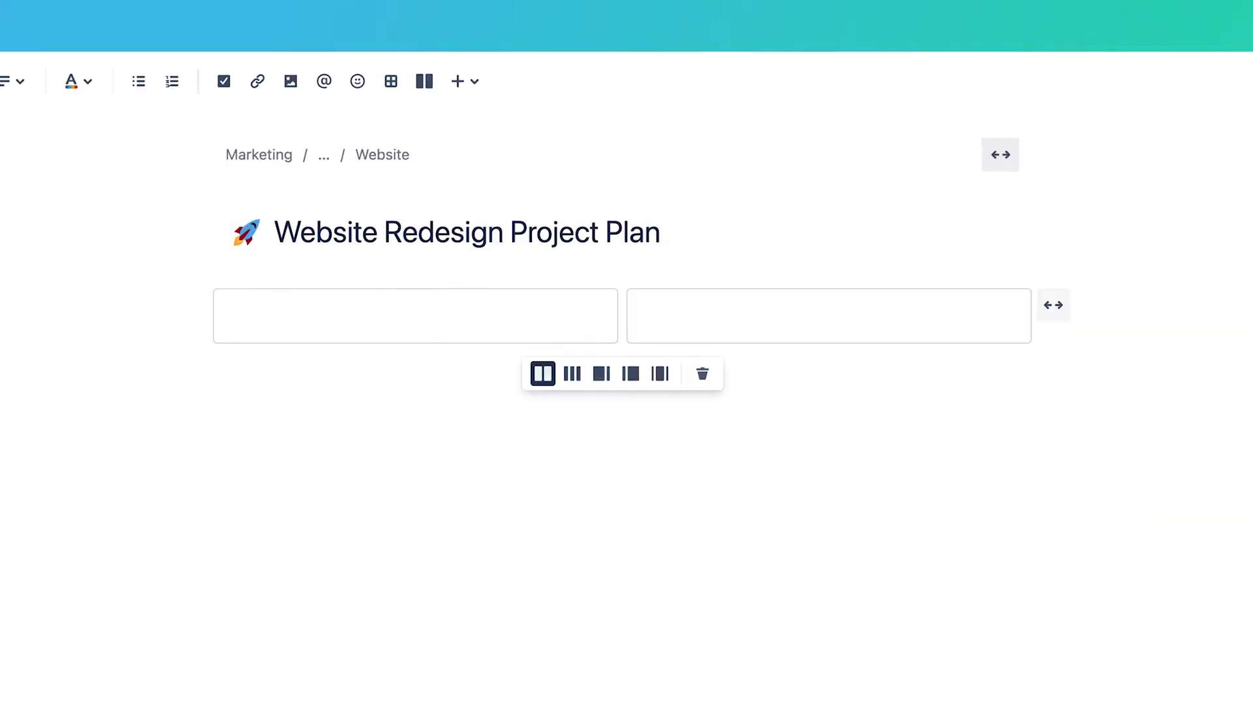
{"action": "left_click", "coordinate": [572, 374]}
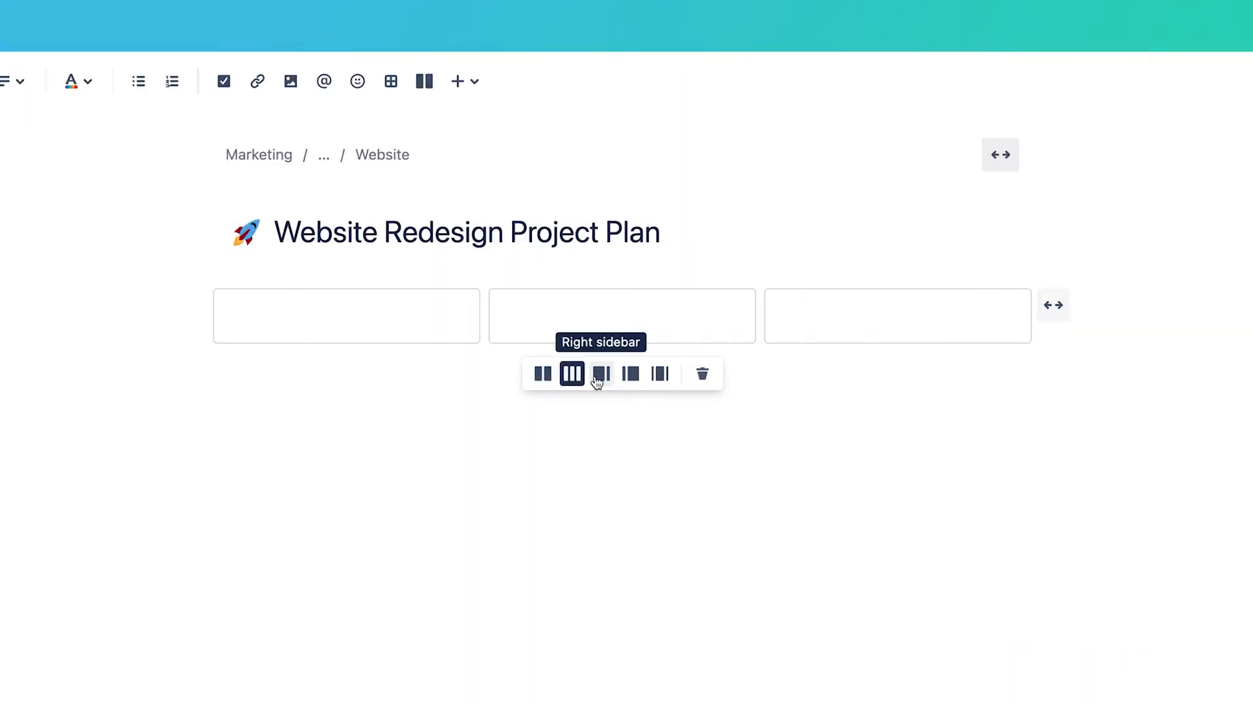
{"action": "left_click", "coordinate": [598, 382]}
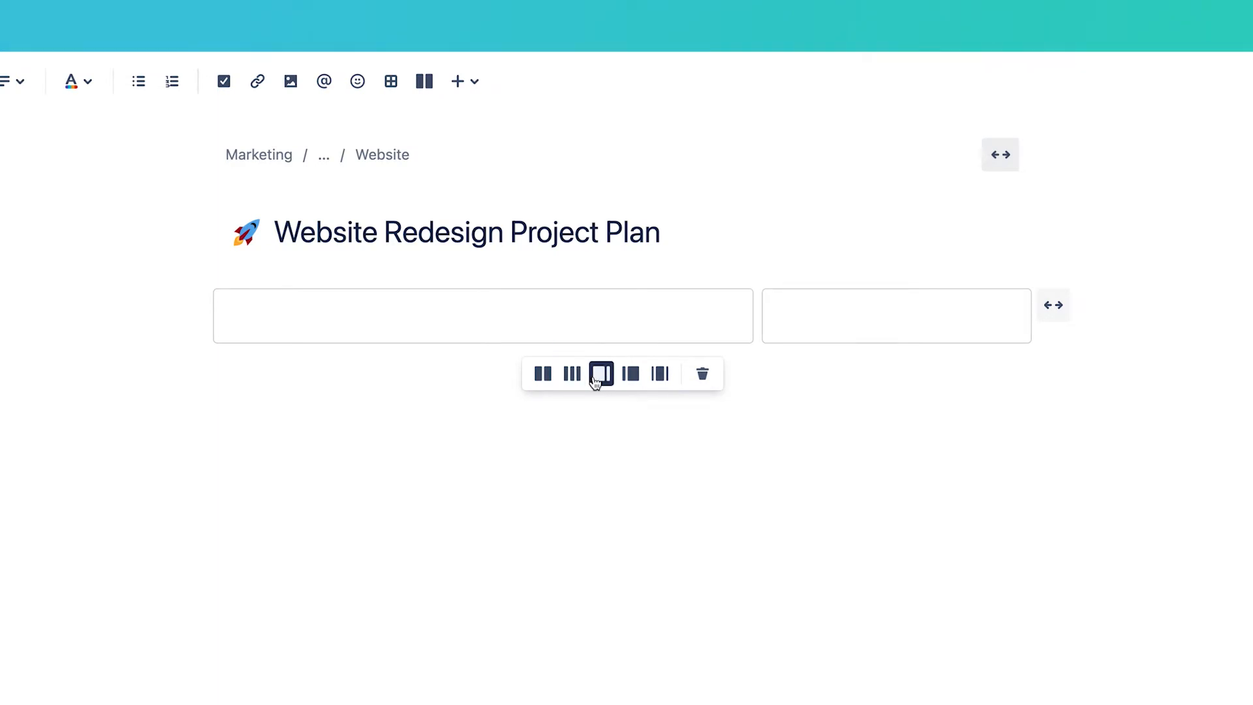
{"action": "type", "text": "/table"}
{"action": "key", "text": "Return"}
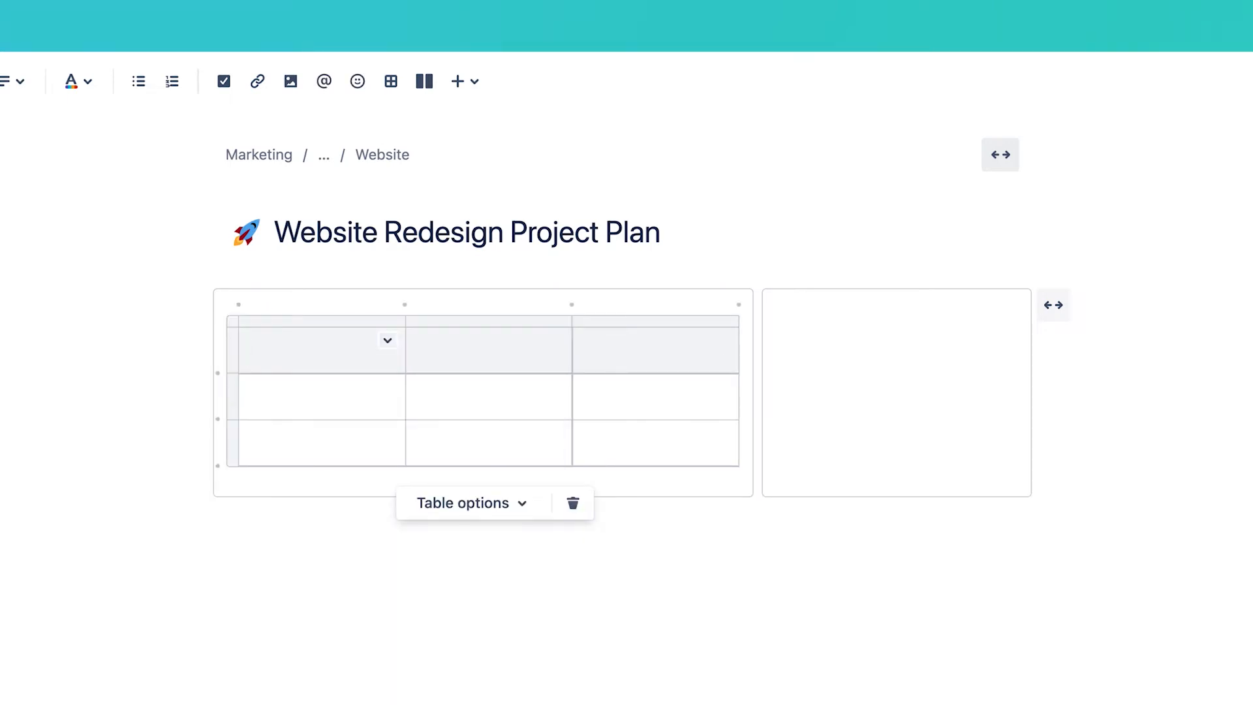
Step: Add two rows to the table and delete its third column
{"action": "left_click", "coordinate": [389, 342]}
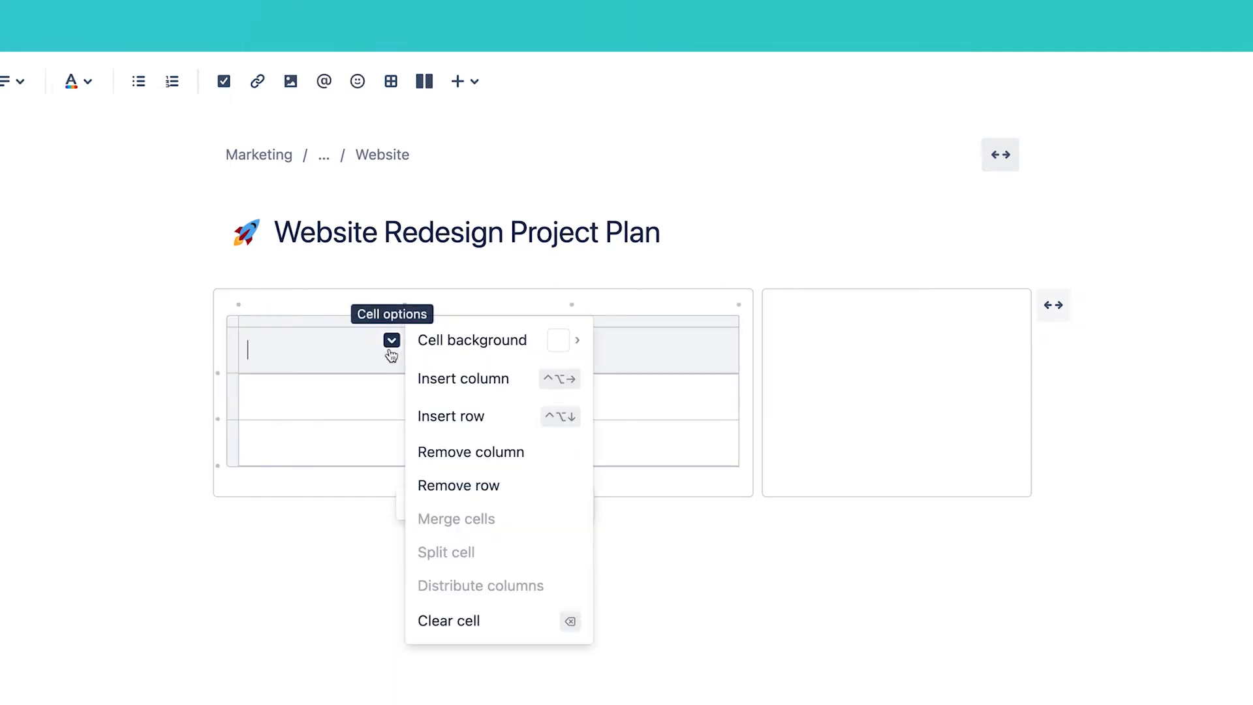
{"action": "left_click", "coordinate": [429, 418]}
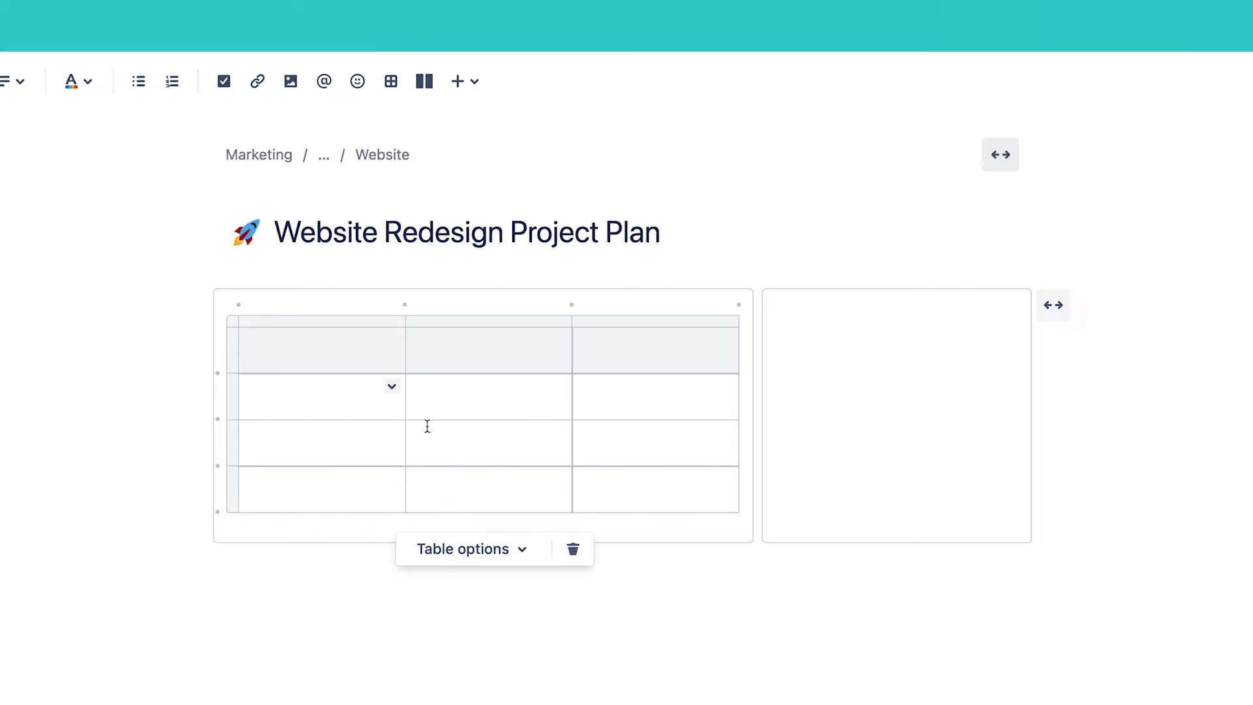
{"action": "left_click", "coordinate": [218, 376]}
{"action": "left_click", "coordinate": [647, 322]}
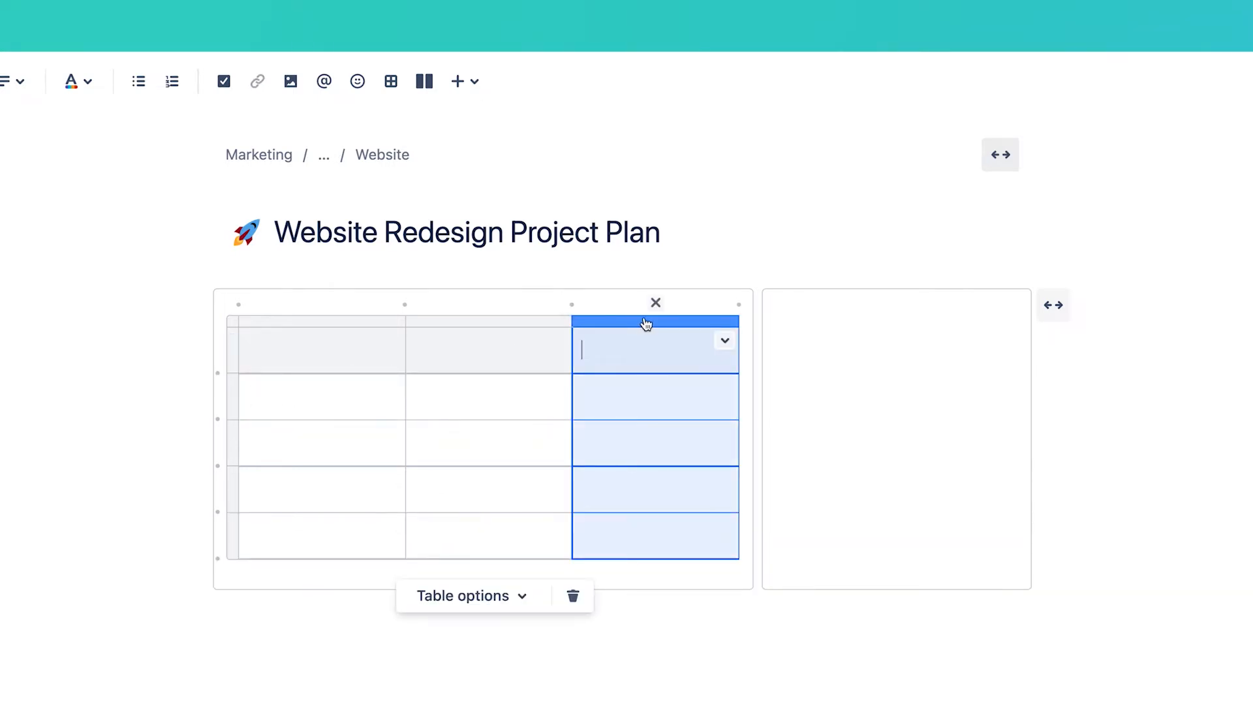
{"action": "left_click", "coordinate": [656, 303]}
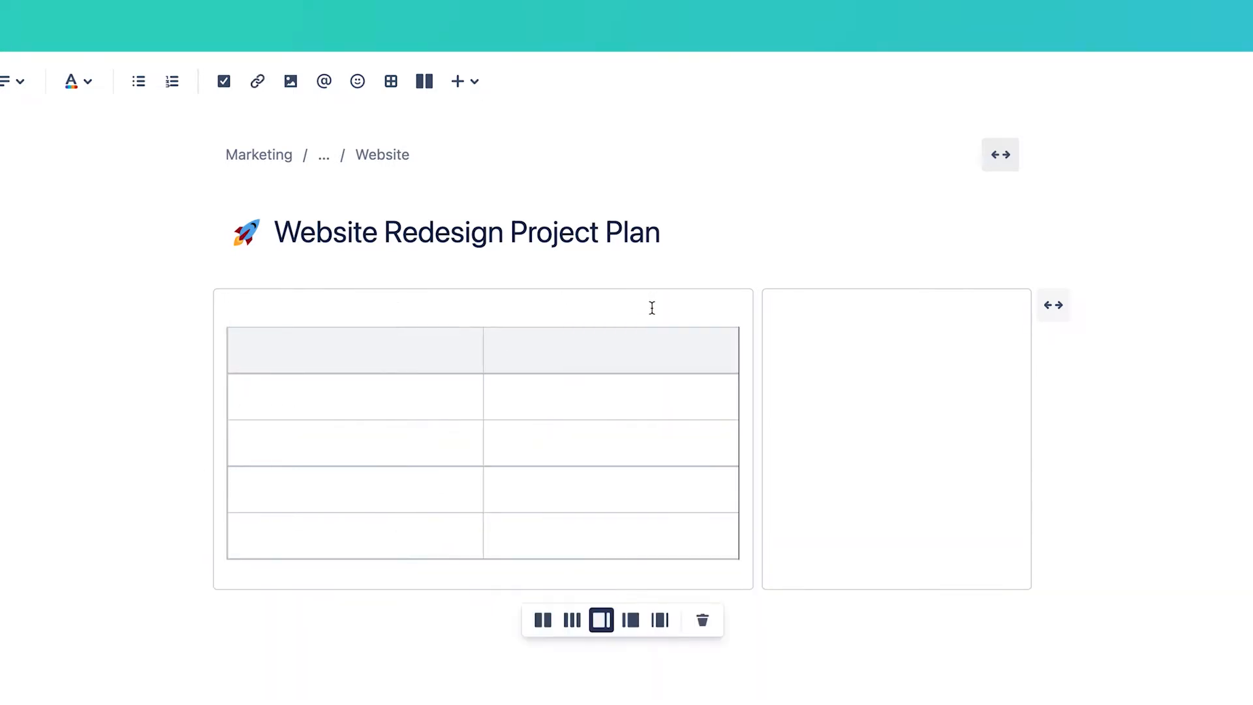
Step: Switch the table's shading from a header row to a header column
{"action": "left_click", "coordinate": [505, 513]}
{"action": "left_click", "coordinate": [478, 596]}
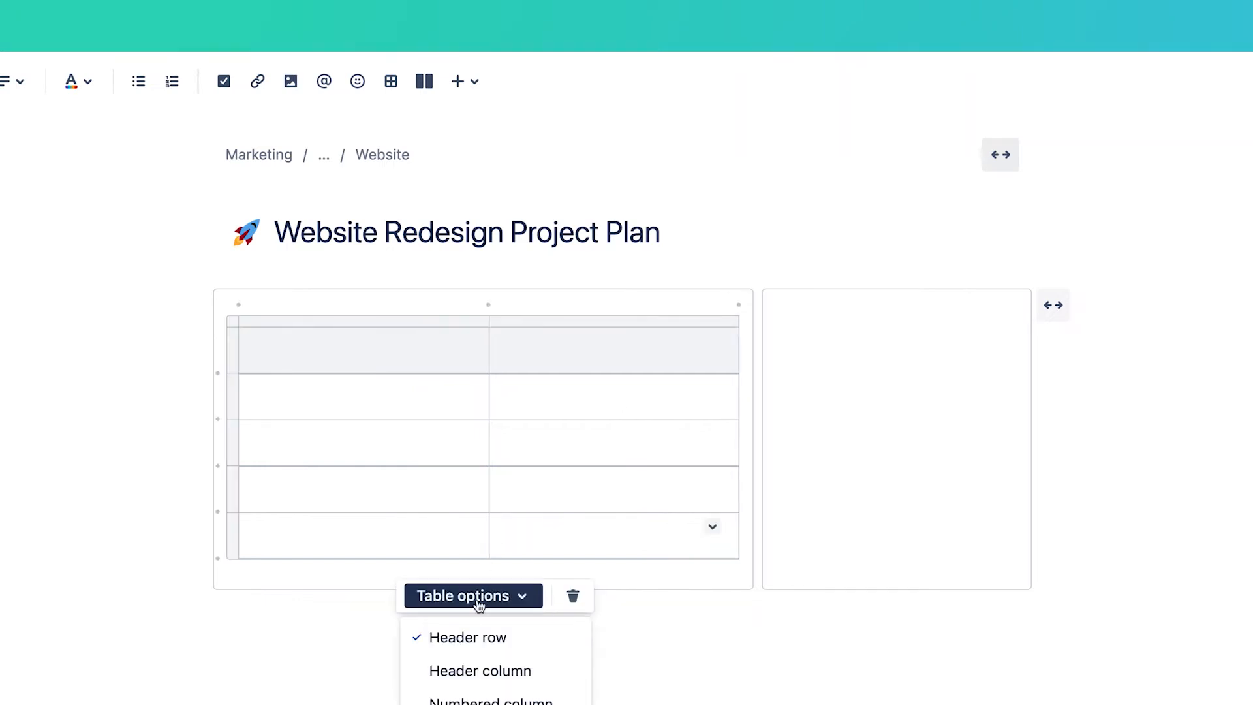
{"action": "left_click", "coordinate": [469, 646]}
{"action": "left_click", "coordinate": [473, 599]}
{"action": "left_click", "coordinate": [475, 671]}
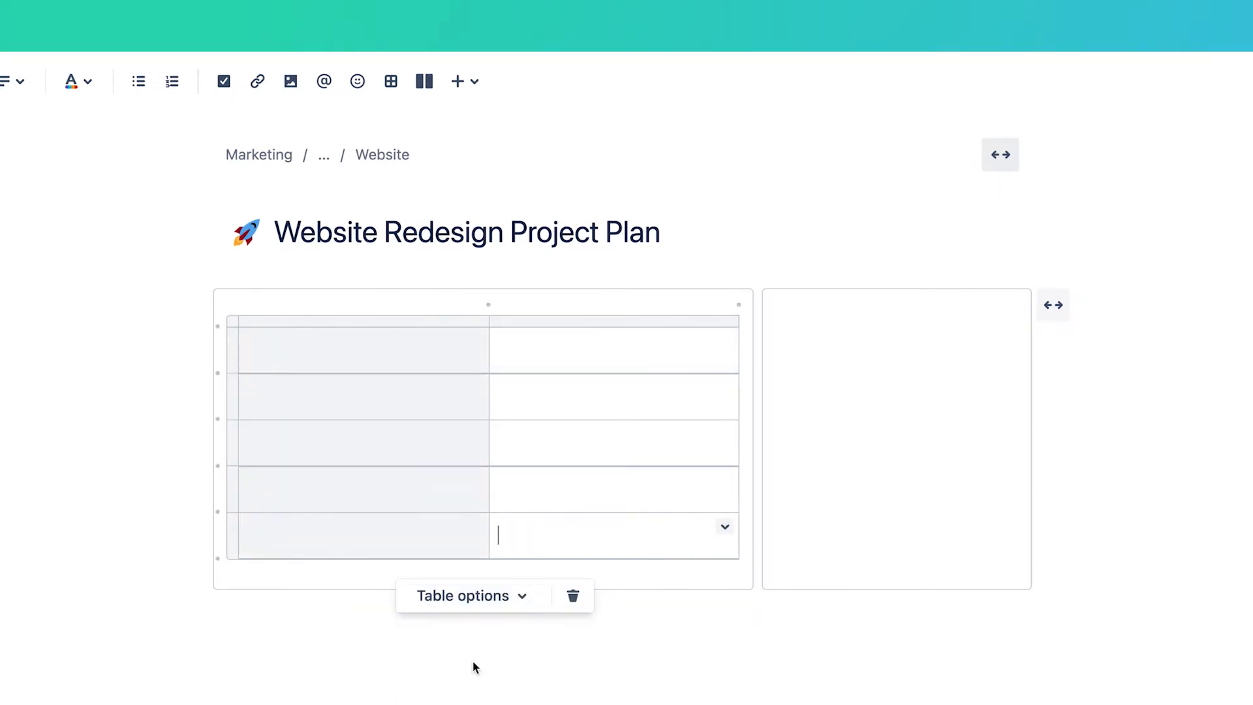
Step: Label the first column Driver, Approver, Contributors and Informed
{"action": "left_click", "coordinate": [343, 344]}
{"action": "type", "text": "Driver"}
{"action": "key", "text": "Down"}
{"action": "type", "text": "Approver"}
{"action": "key", "text": "Down"}
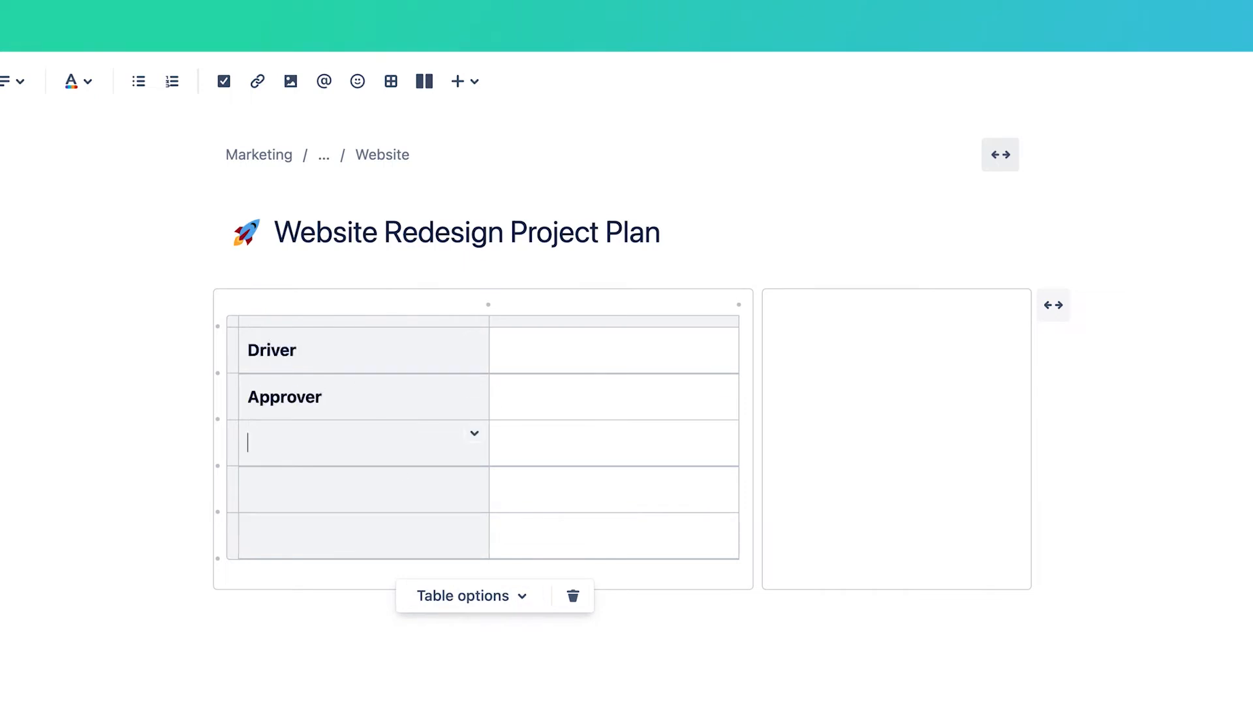
{"action": "type", "text": "Contributors"}
{"action": "key", "text": "Tab"}
{"action": "key", "text": "Tab"}
{"action": "type", "text": "Informed"}
Step: @-mention a person for Driver and Approver, and two people for Contributors
{"action": "left_click", "coordinate": [519, 344]}
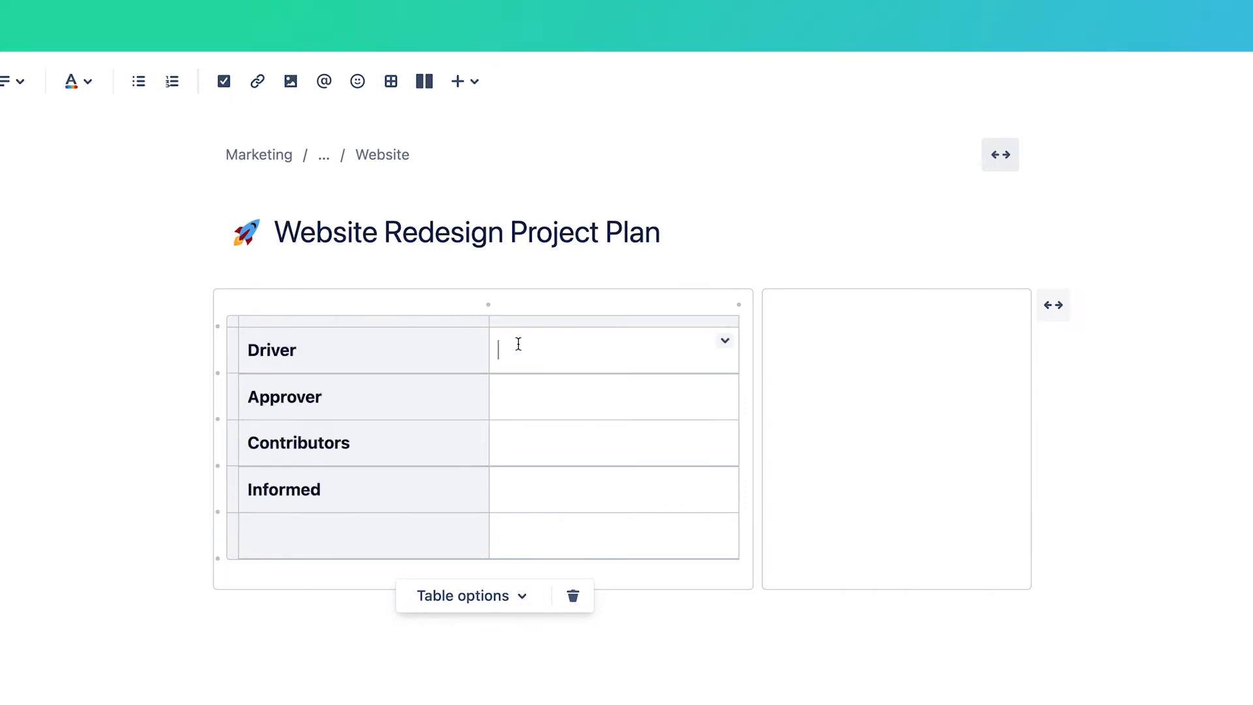
{"action": "key", "text": "Return"}
{"action": "key", "text": "Down"}
{"action": "key", "text": "Return"}
{"action": "key", "text": "Down"}
{"action": "key", "text": "Return"}
{"action": "key", "text": "Return"}
Step: @-mention a person in the Informed row's value cell
{"action": "left_click", "coordinate": [518, 516]}
{"action": "key", "text": "Return"}
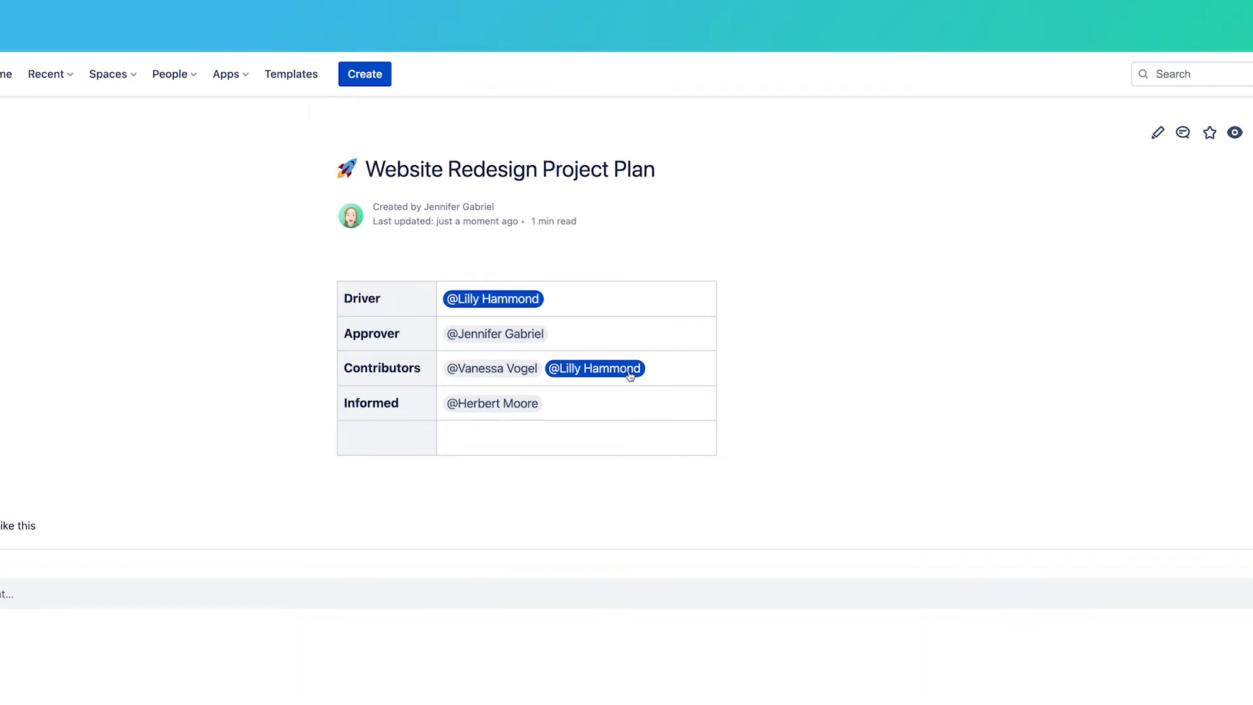
{"action": "mouse_move", "coordinate": [624, 371]}
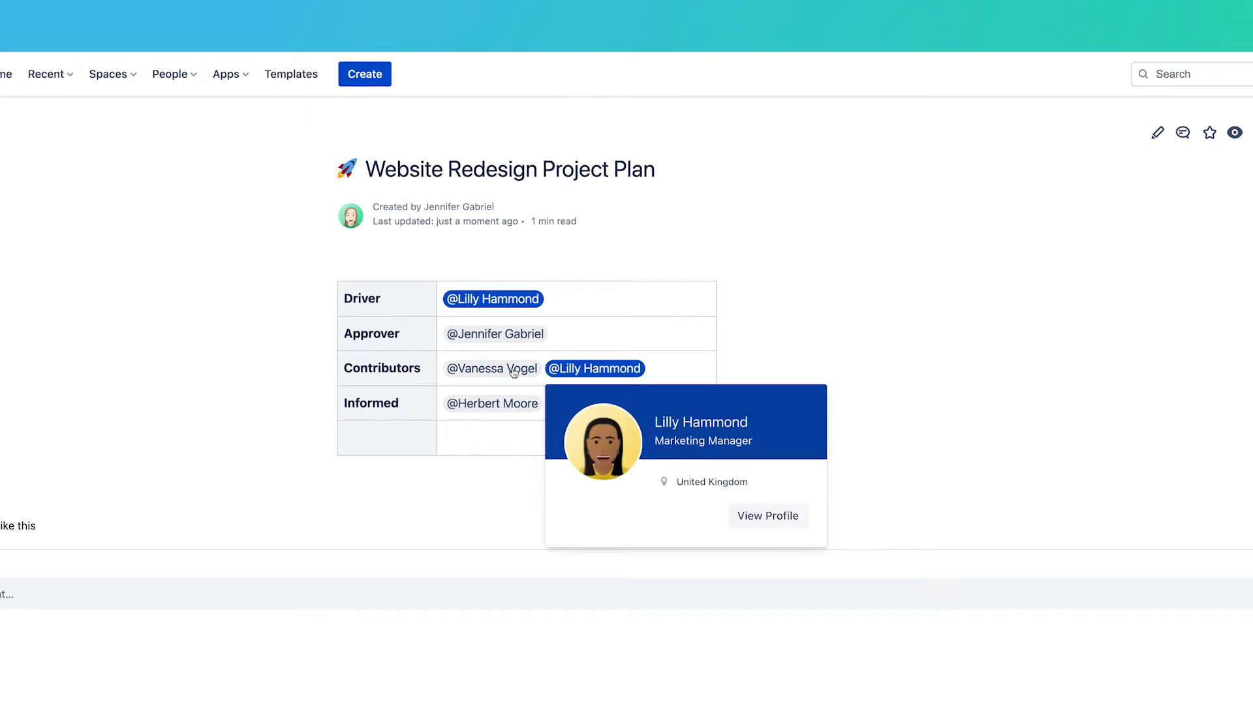
{"action": "mouse_move", "coordinate": [502, 371]}
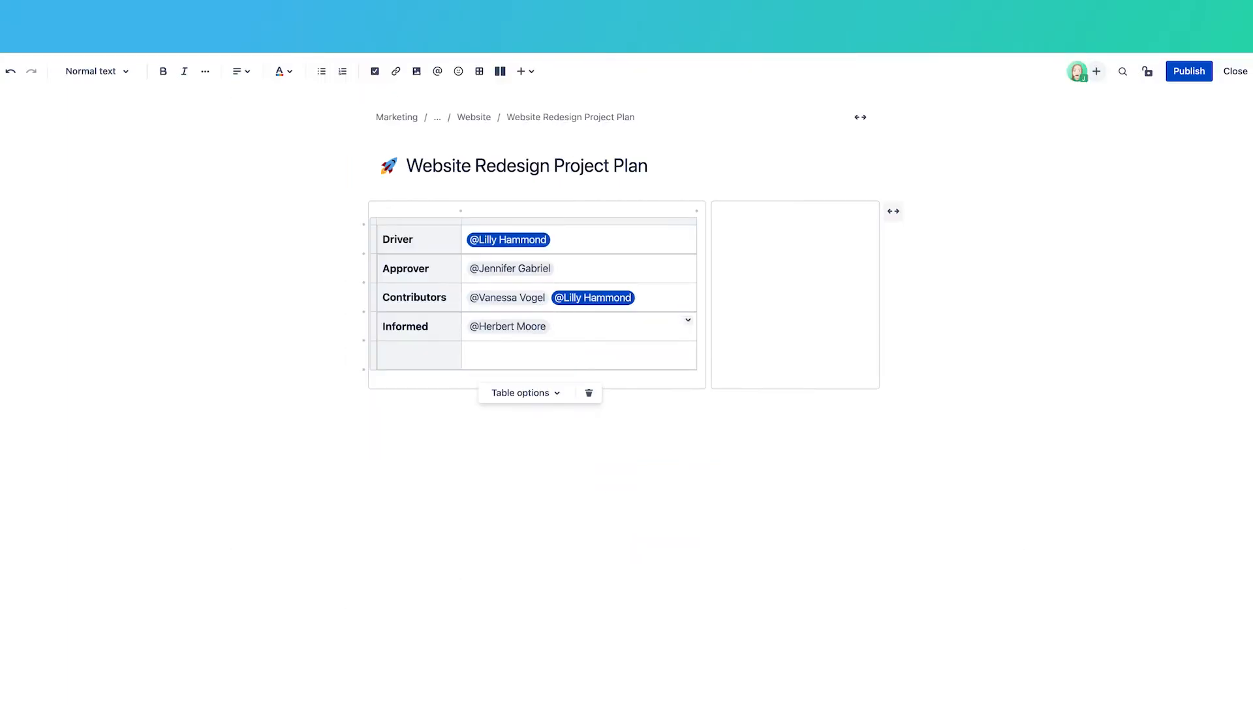
Step: Add a Due Date row with a date of Oct 12, 2022
{"action": "left_click", "coordinate": [405, 355]}
{"action": "type", "text": "Due Date"}
{"action": "key", "text": "Tab"}
{"action": "type", "text": "/date"}
{"action": "key", "text": "Return"}
{"action": "type", "text": "10/12/2022"}
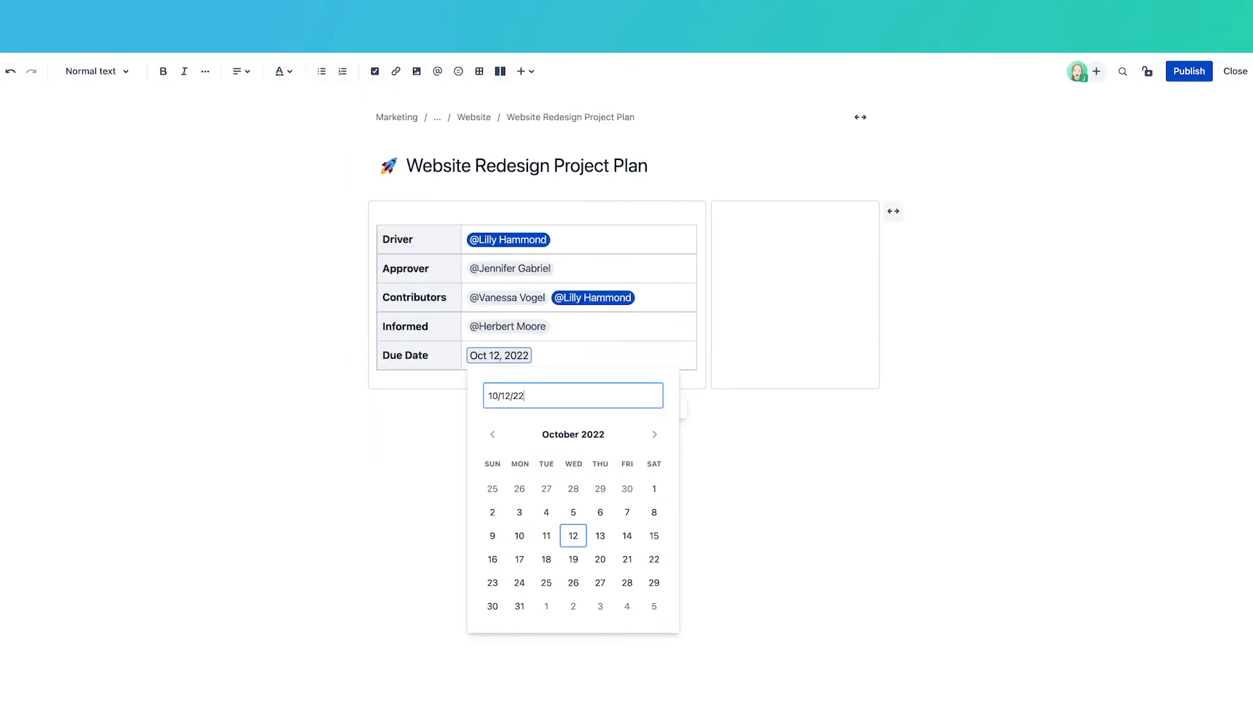
{"action": "key", "text": "Return"}
Step: Add a Status row with a yellow IN PROGRESS status label
{"action": "key", "text": "Tab"}
{"action": "key", "text": "Tab"}
{"action": "type", "text": "Status"}
{"action": "key", "text": "Tab"}
{"action": "type", "text": "/status"}
{"action": "key", "text": "Return"}
{"action": "type", "text": "IN PROGRESS"}
{"action": "key", "text": "Tab"}
{"action": "key", "text": "Tab"}
{"action": "key", "text": "Tab"}
{"action": "key", "text": "Tab"}
{"action": "key", "text": "Tab"}
{"action": "key", "text": "Return"}
{"action": "key", "text": "Return"}
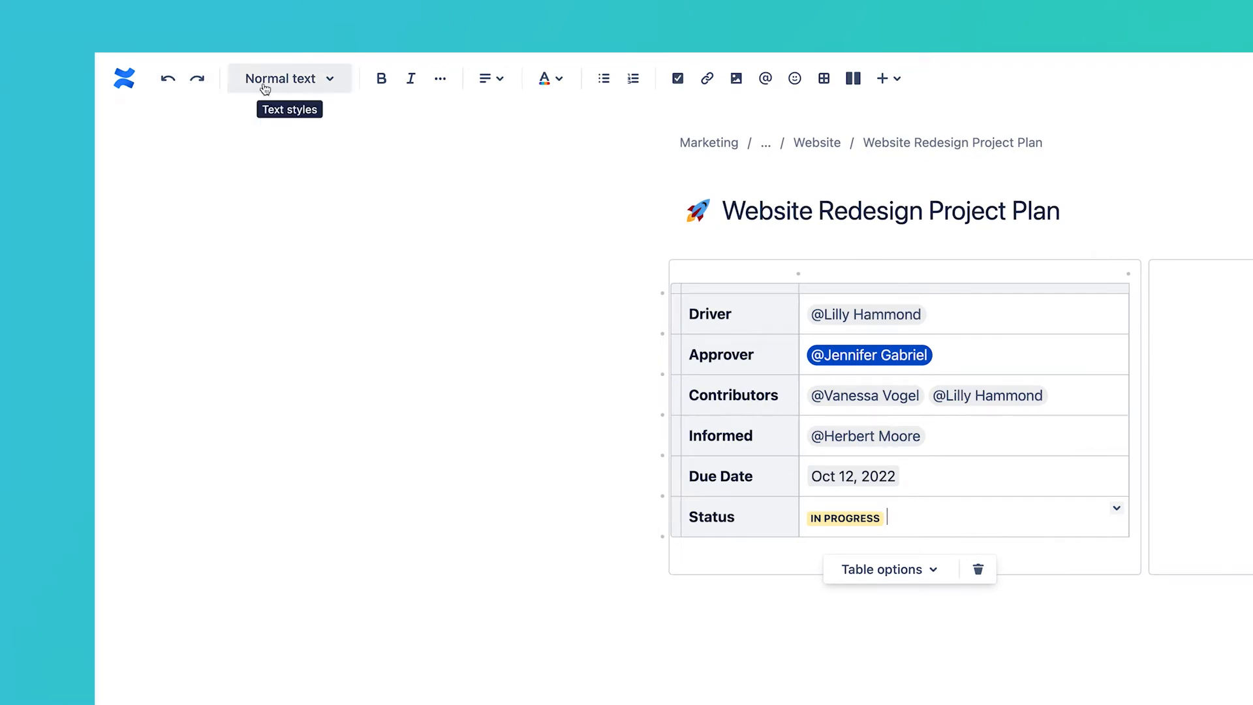
Step: Look through the text style, formatting, alignment and colour menus, then insert a heading below the table
{"action": "left_click", "coordinate": [265, 83]}
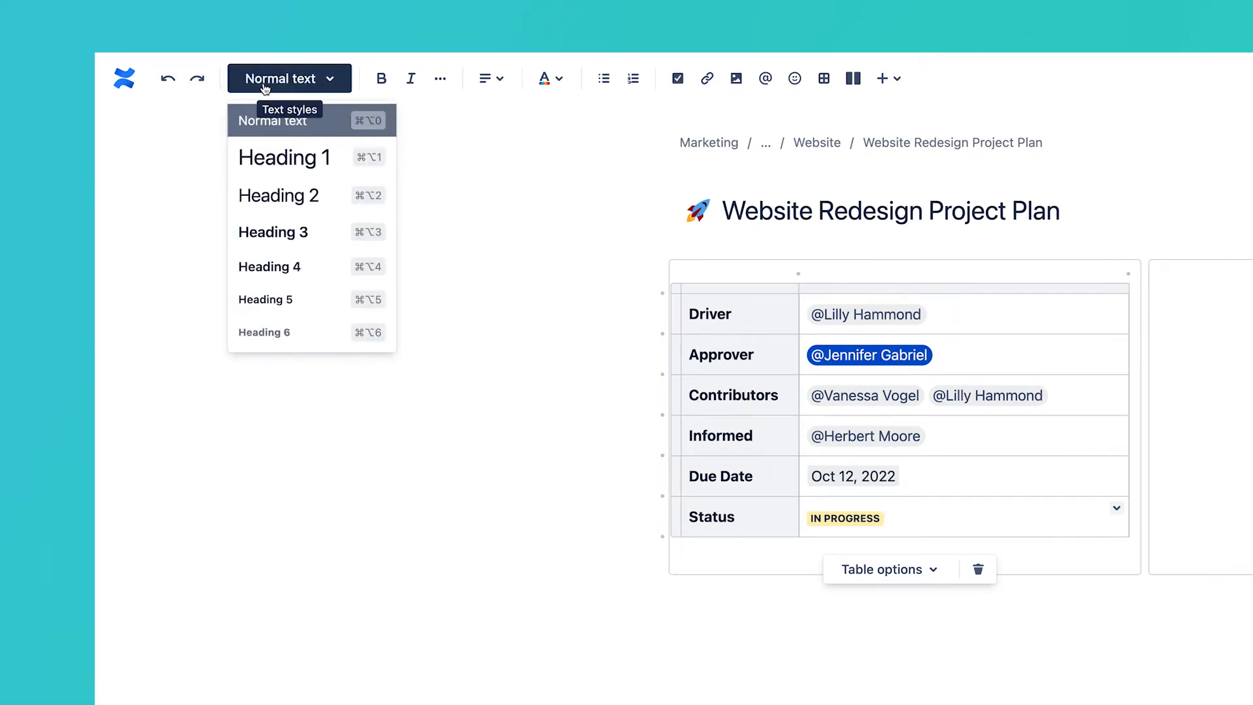
{"action": "left_click", "coordinate": [265, 88]}
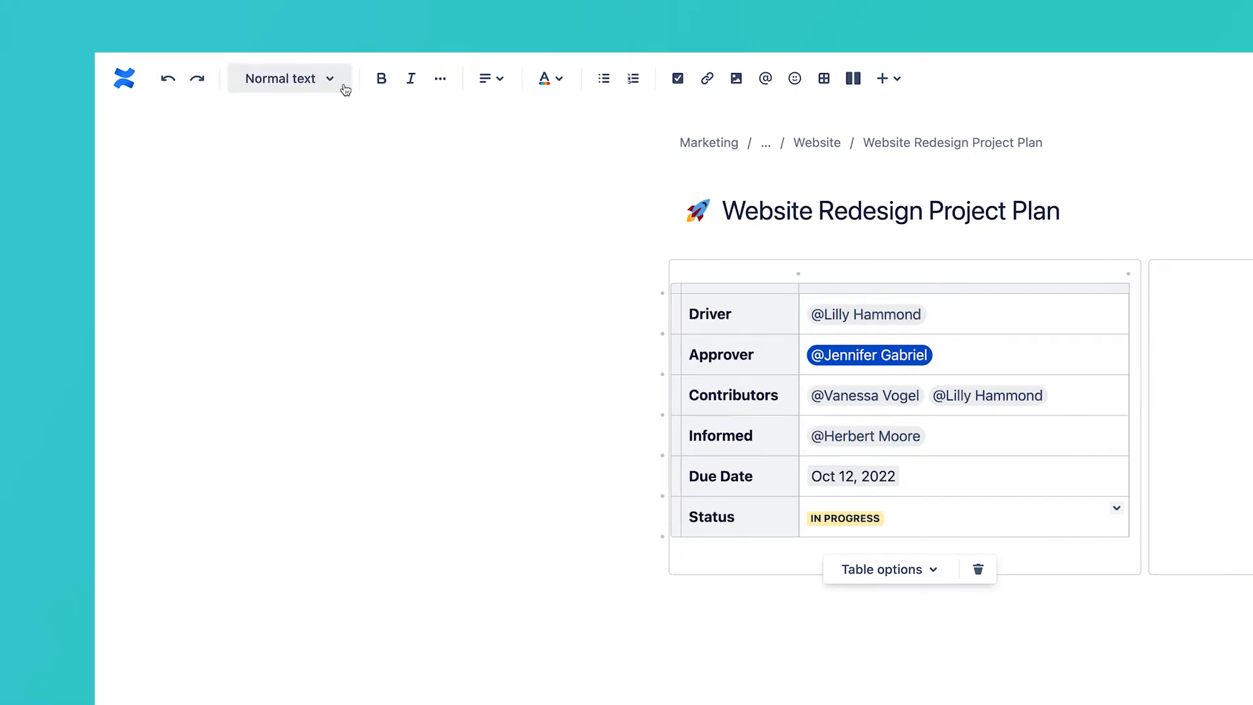
{"action": "left_click", "coordinate": [441, 84]}
{"action": "left_click", "coordinate": [484, 80]}
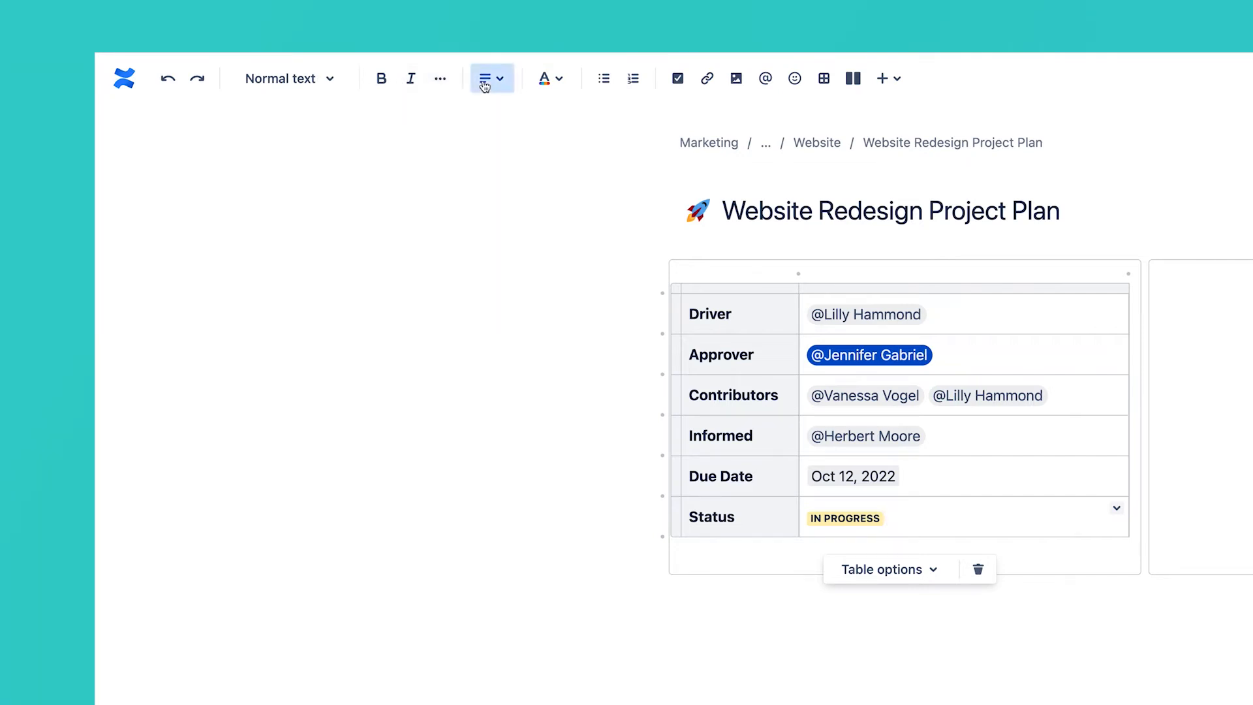
{"action": "left_click", "coordinate": [484, 79]}
{"action": "left_click", "coordinate": [547, 85]}
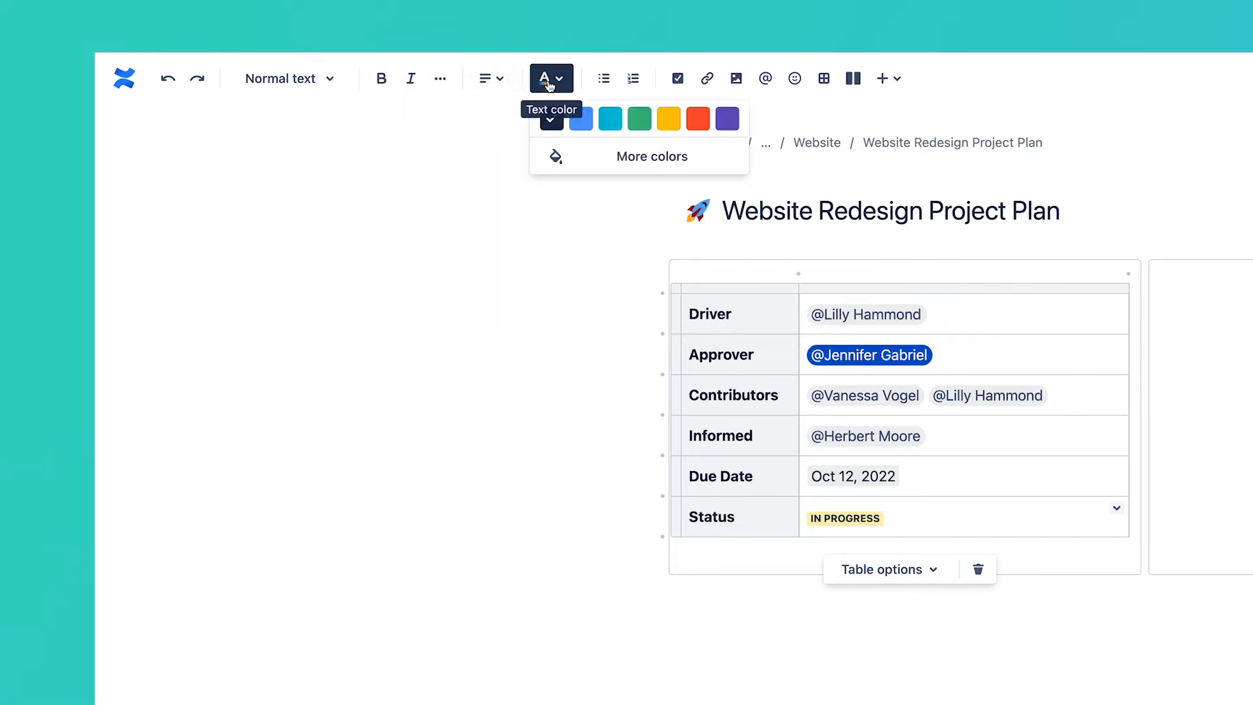
{"action": "left_click", "coordinate": [556, 82]}
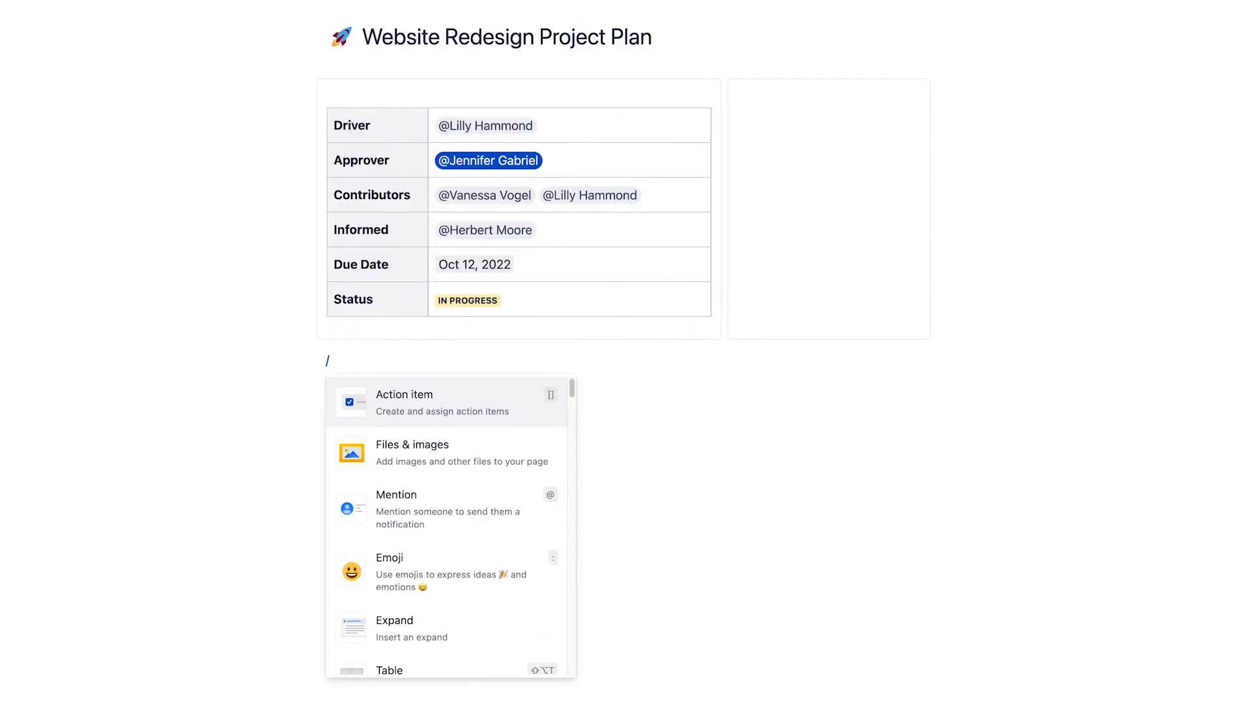
{"action": "type", "text": "heading"}
{"action": "key", "text": "Return"}
Step: Add an emoji and three goals: match new branding, reduce bounce rate 10%, increase trial conversions 5%
{"action": "type", "text": ":thi"}
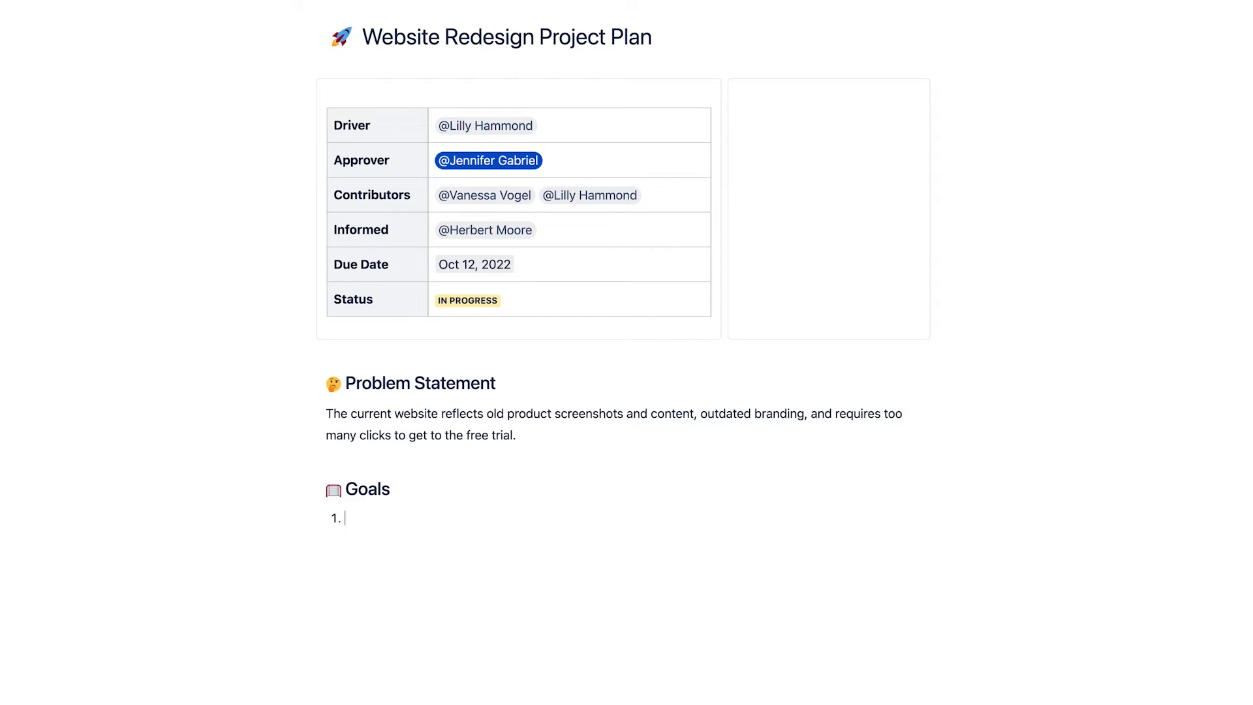
{"action": "type", "text": "Update site to match new branding"}
{"action": "key", "text": "Return"}
{"action": "type", "text": "Reduce bounce rate by 10%"}
{"action": "key", "text": "Return"}
{"action": "type", "text": "Increase trial conversions by 5%"}
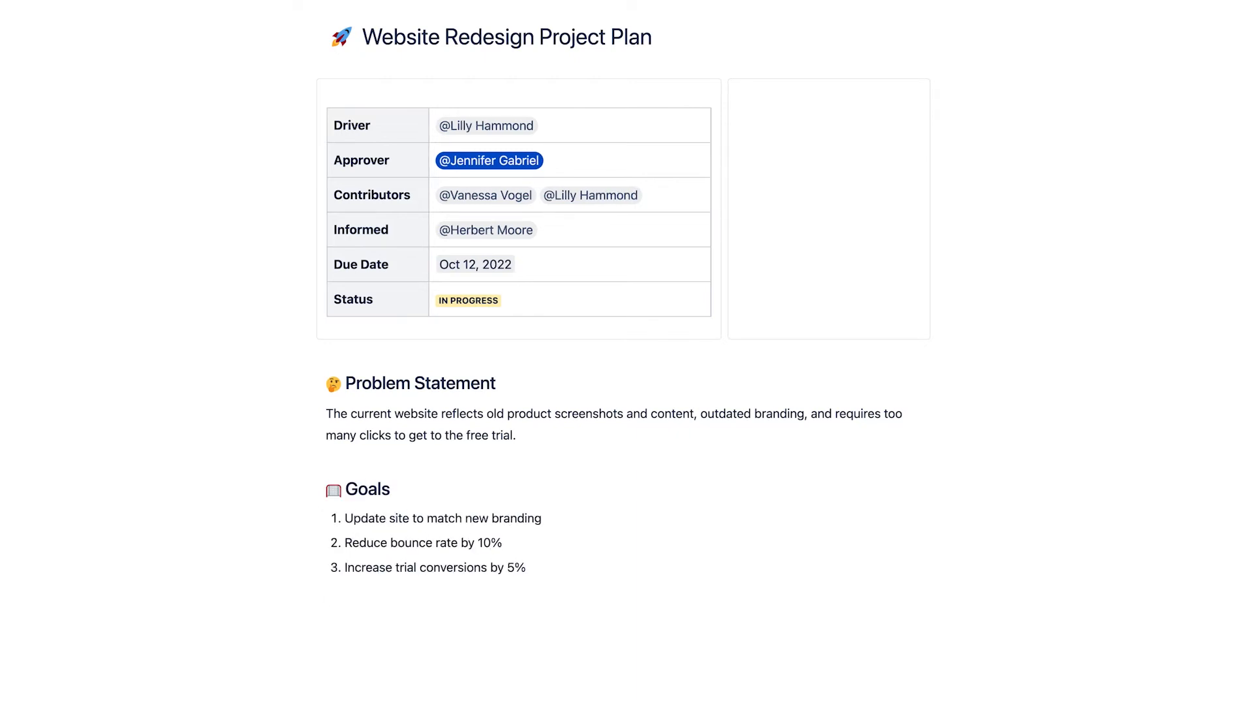
{"action": "type", "text": ":tria"}
Step: Add a triangular-flag 'Milestones and deadlines' heading and widen its table to full width
{"action": "key", "text": "Return"}
{"action": "type", "text": "Milestones and deadlines"}
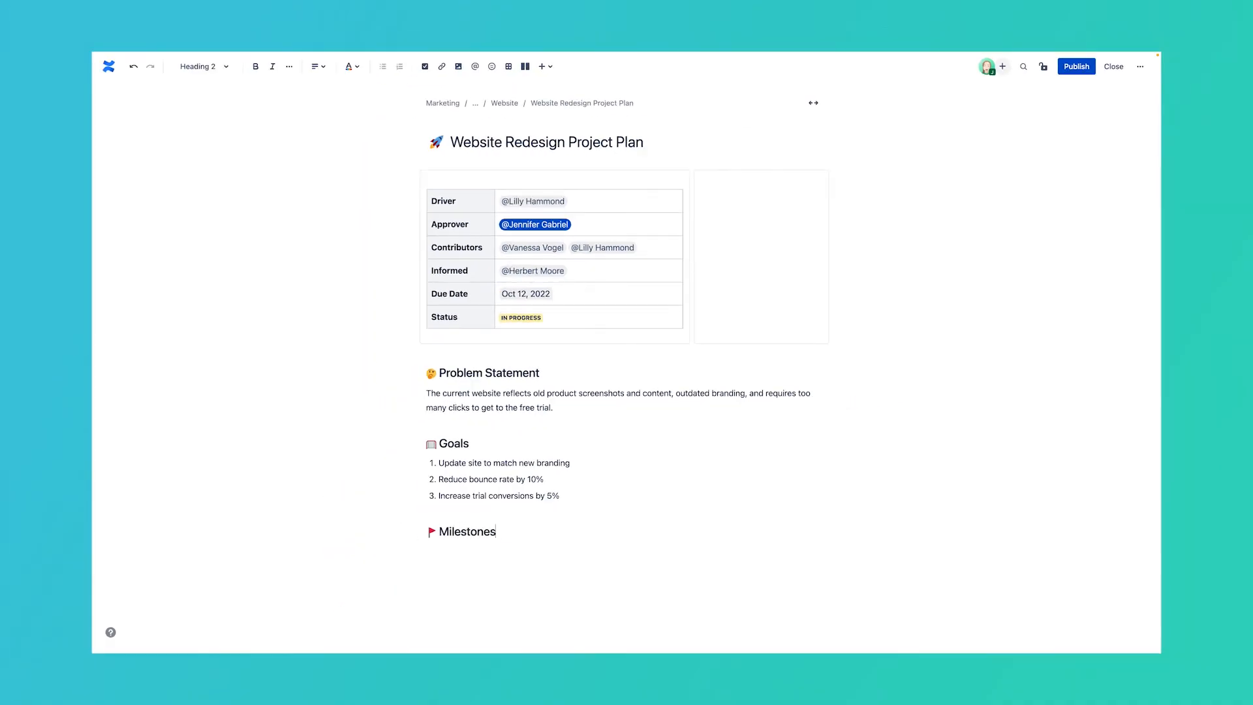
{"action": "key", "text": "Return"}
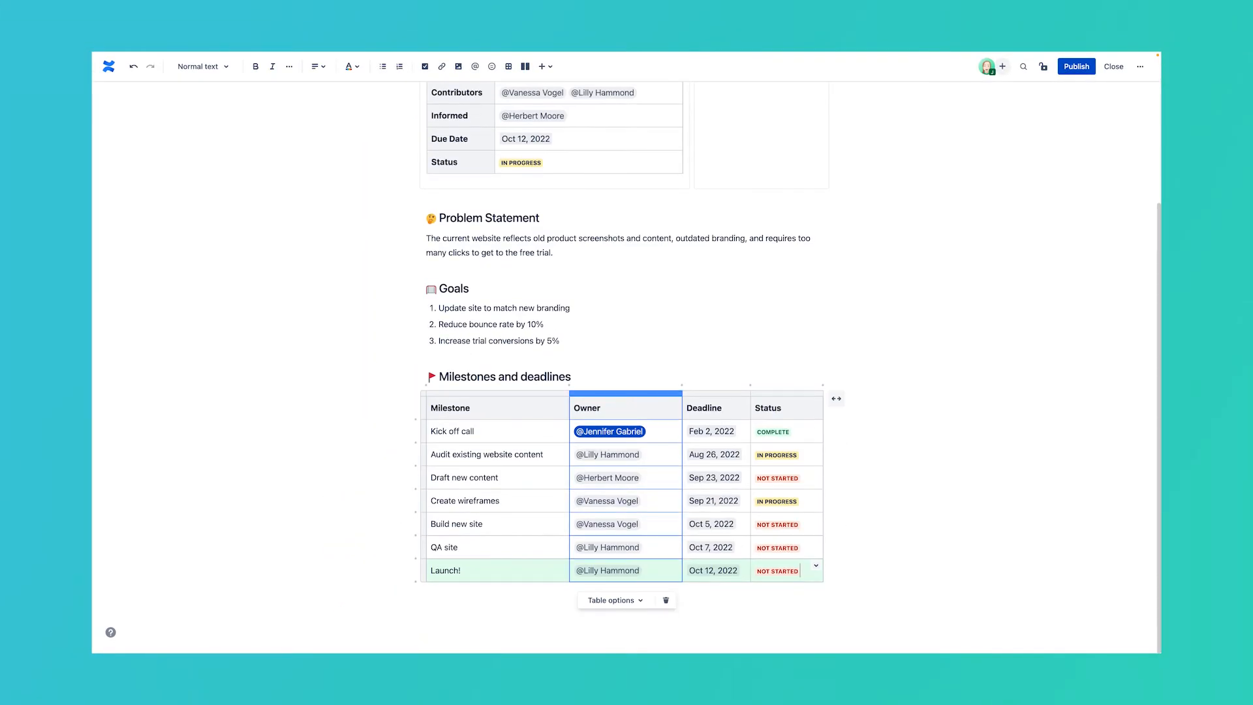
{"action": "left_click", "coordinate": [836, 398]}
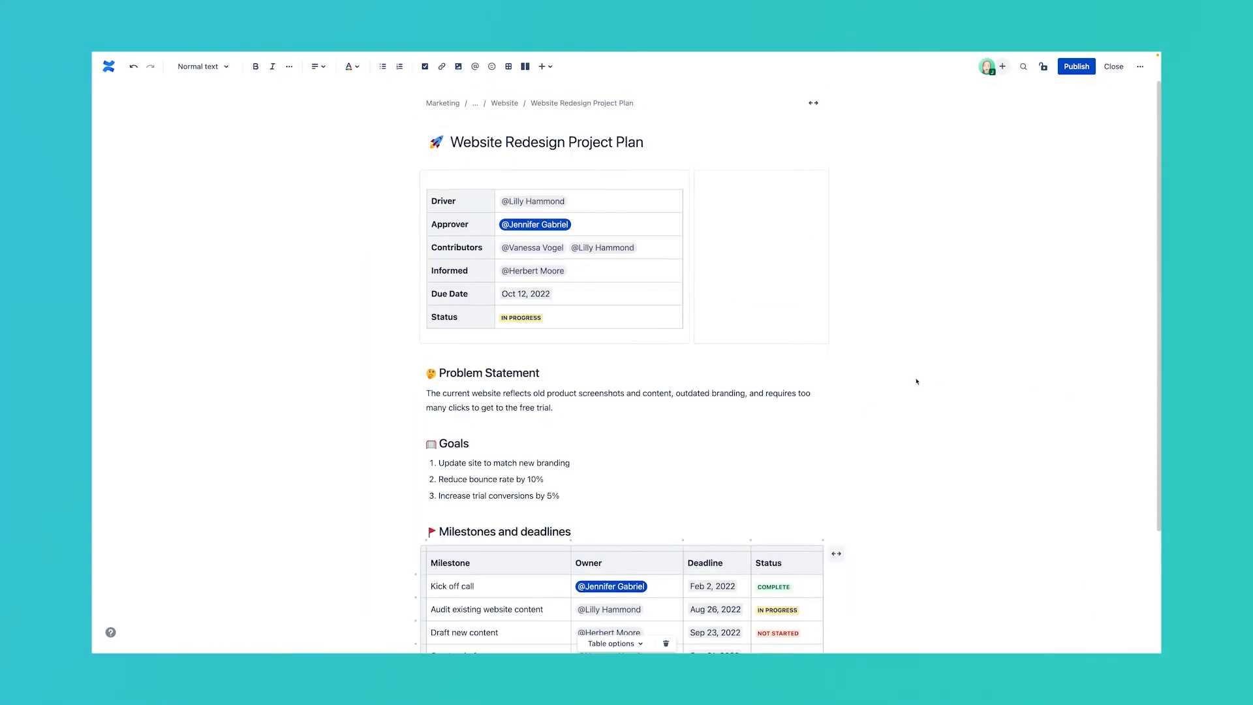
{"action": "left_click", "coordinate": [814, 103]}
{"action": "left_click", "coordinate": [951, 102]}
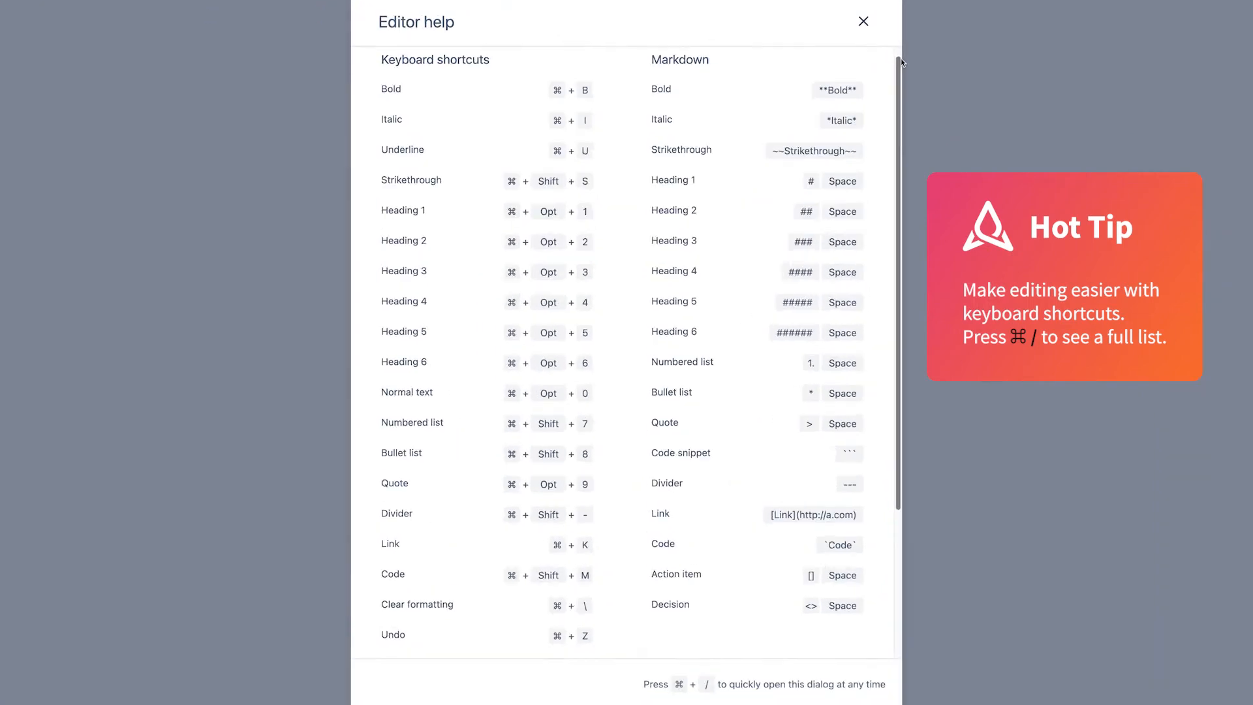
Step: Scroll through the Editor help list of keyboard shortcuts
{"action": "scroll", "coordinate": [835, 132], "scroll_direction": "down", "scroll_amount": 5}
{"action": "scroll", "coordinate": [950, 12], "scroll_direction": "down", "scroll_amount": 1}
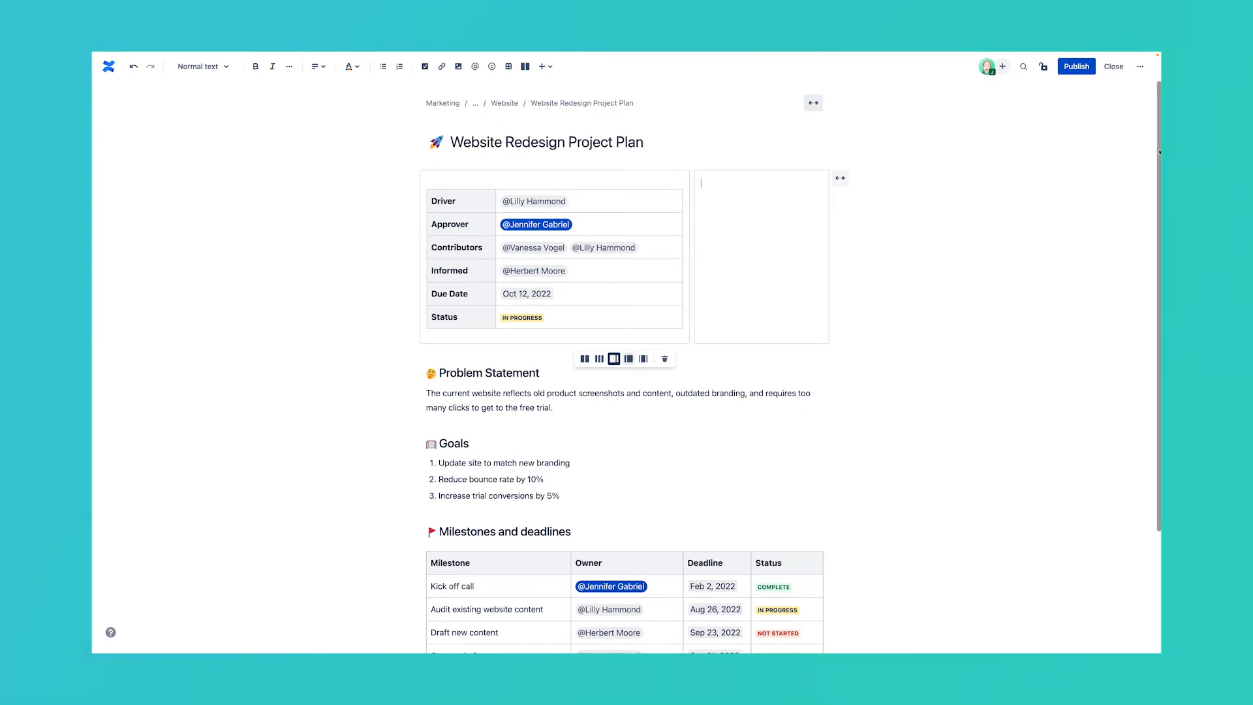
Step: Insert a Table of Contents in the right column, keeping list output
{"action": "type", "text": "/table of content"}
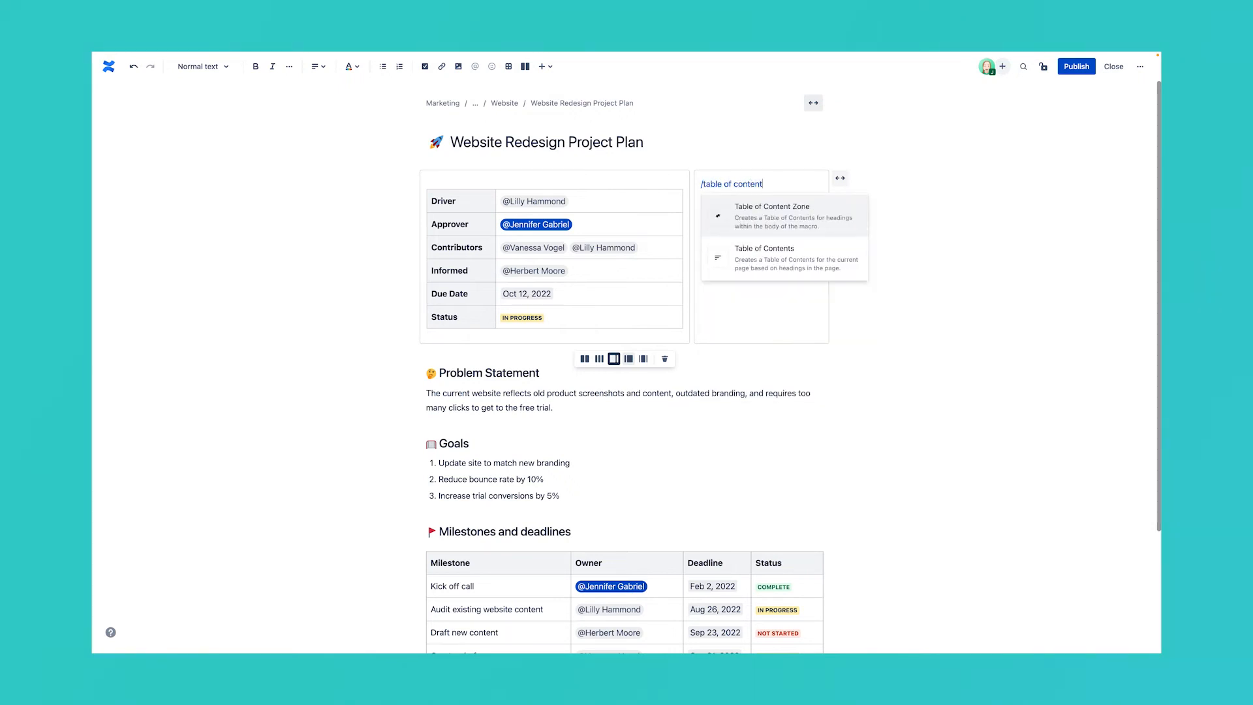
{"action": "key", "text": "Down"}
{"action": "key", "text": "Return"}
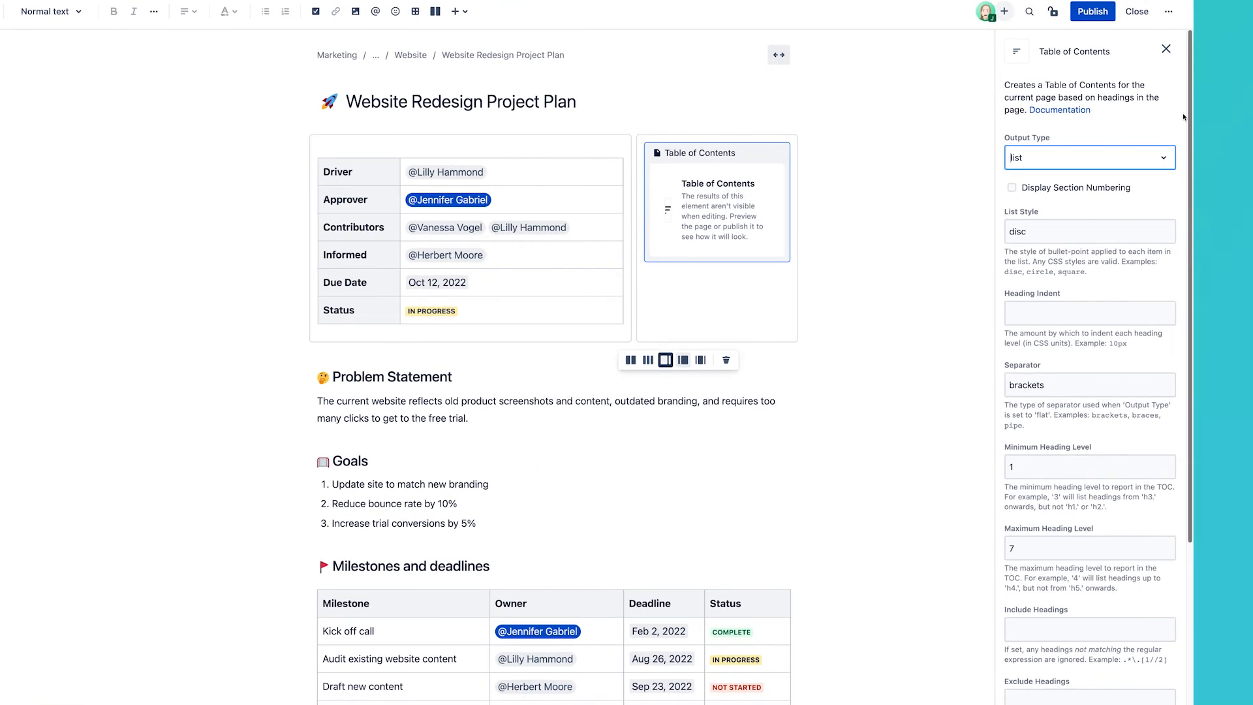
{"action": "left_click", "coordinate": [1134, 190]}
{"action": "left_click", "coordinate": [1162, 160]}
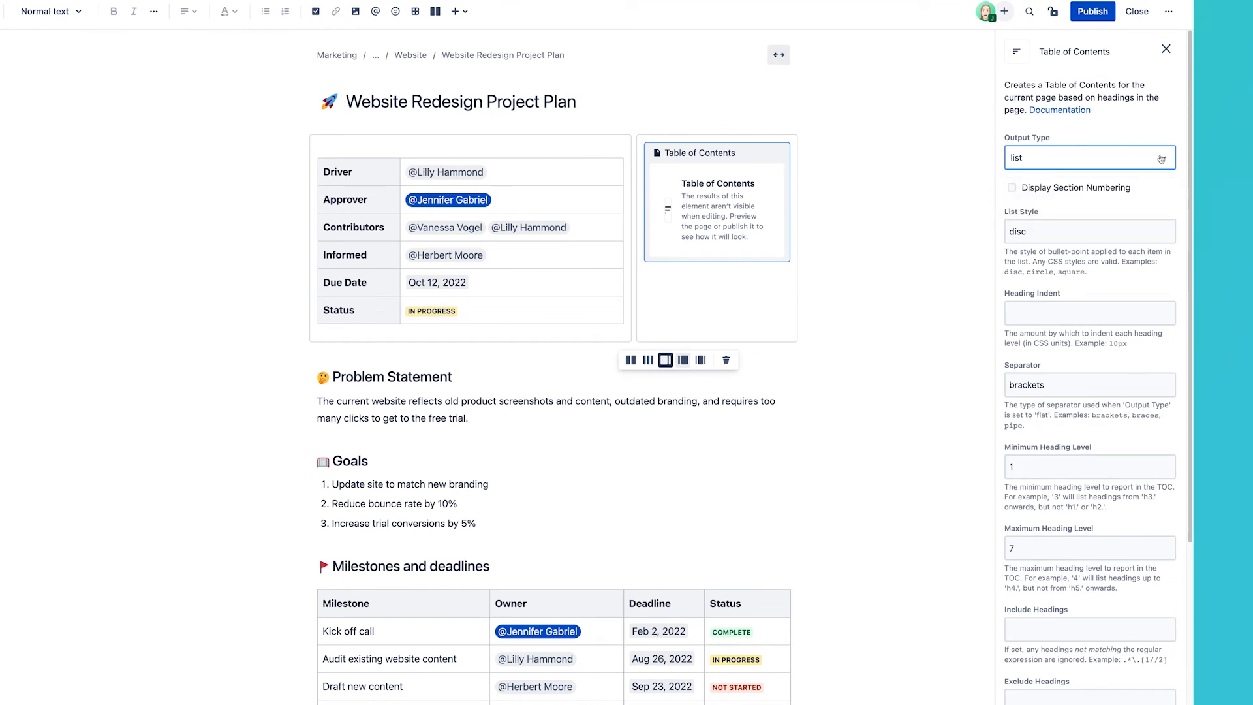
{"action": "scroll", "coordinate": [1162, 160], "scroll_direction": "down", "scroll_amount": 5}
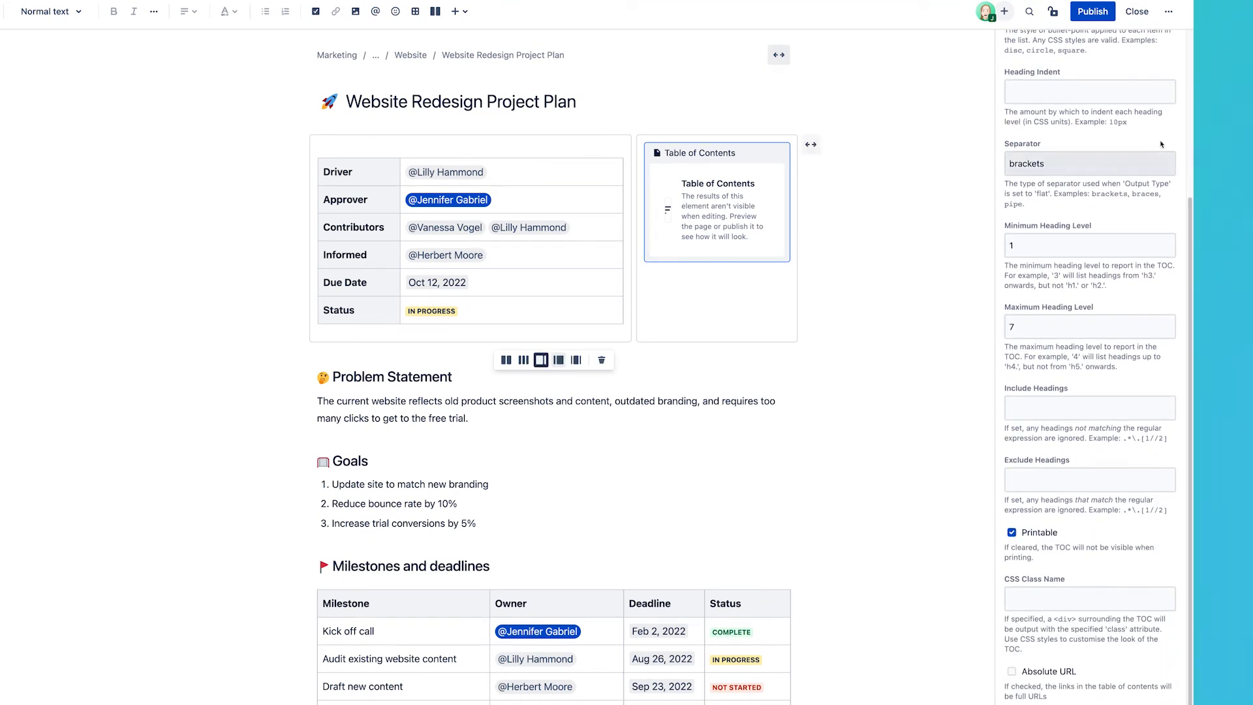
Step: Preview the published page, then browse the full catalogue of insertable elements
{"action": "left_click", "coordinate": [1169, 11]}
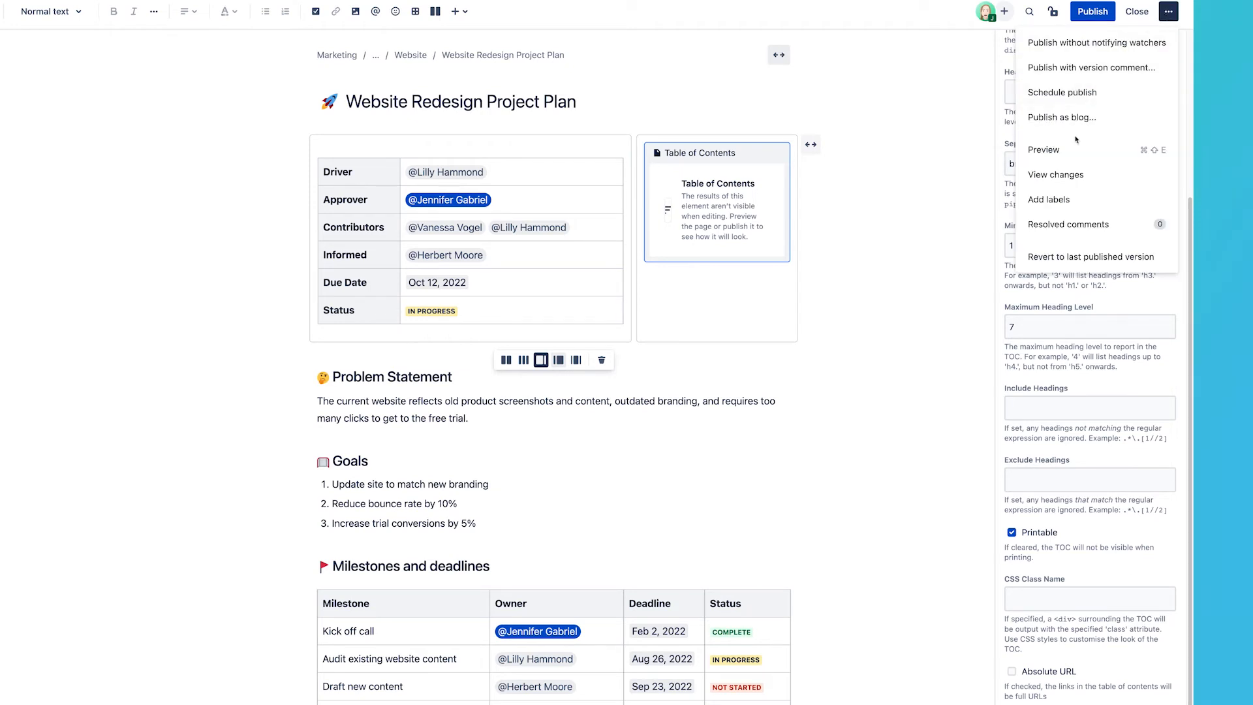
{"action": "left_click", "coordinate": [1074, 149]}
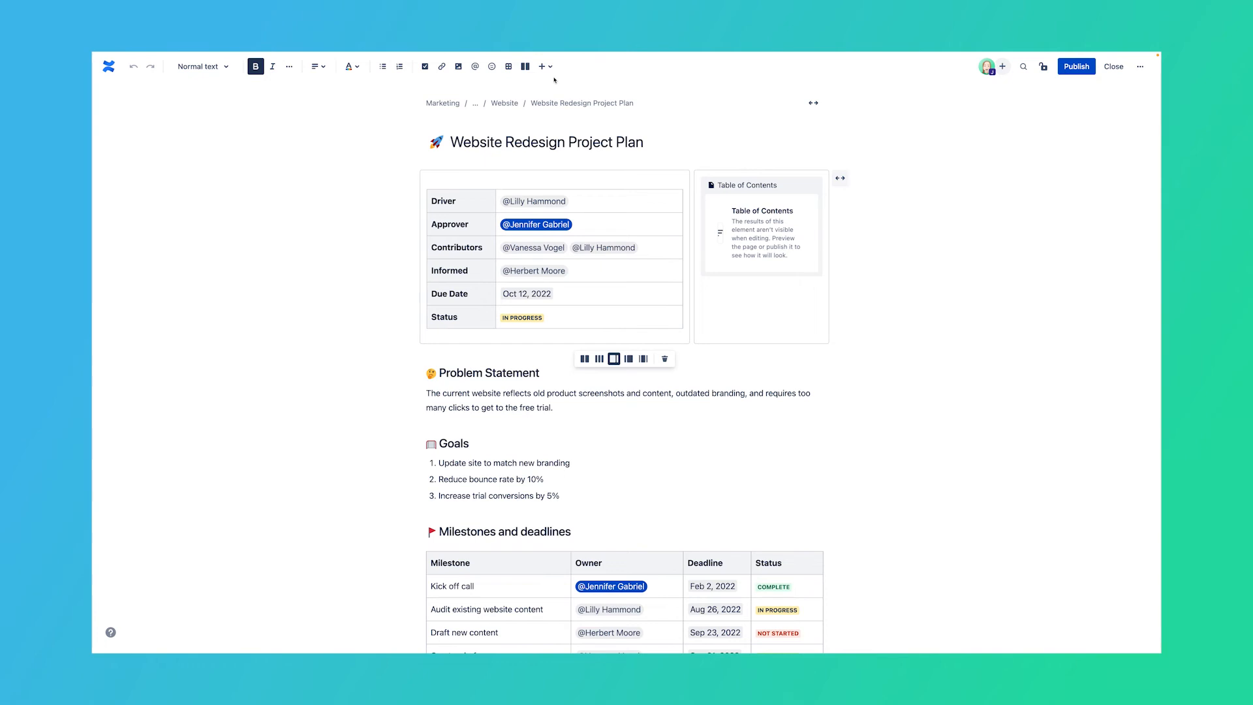
{"action": "left_click", "coordinate": [550, 70]}
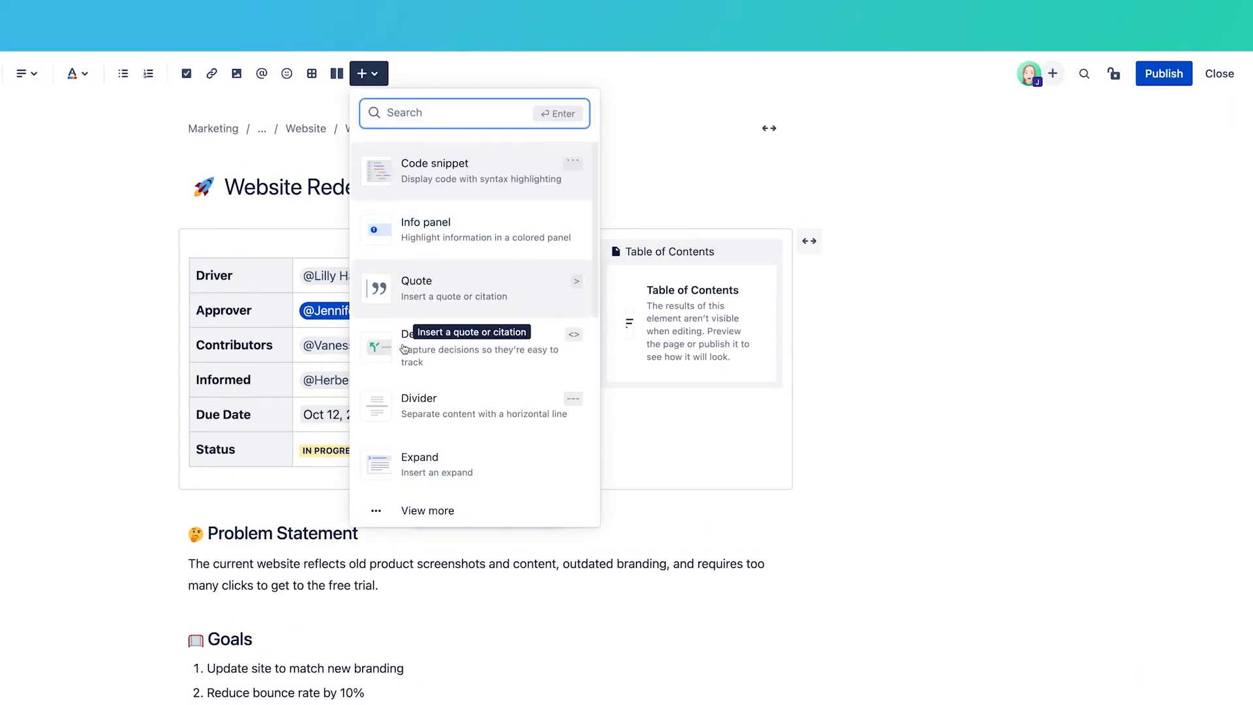
{"action": "left_click", "coordinate": [415, 511]}
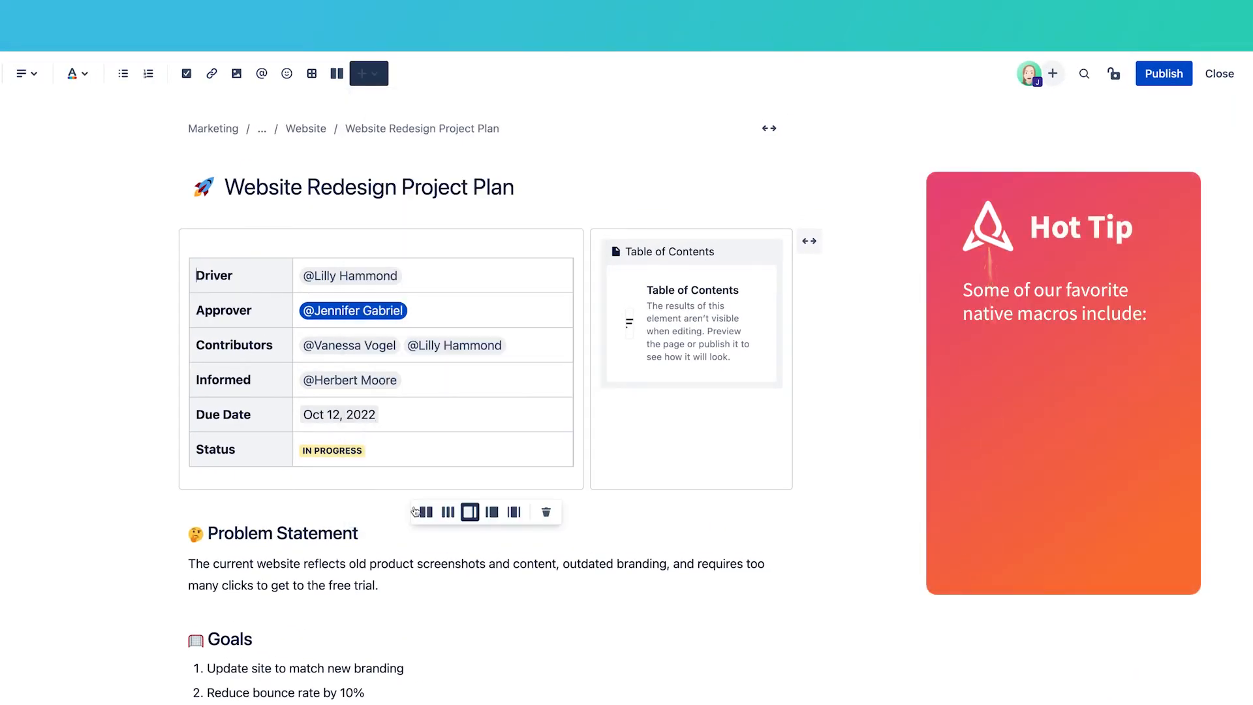
{"action": "scroll", "coordinate": [416, 511], "scroll_direction": "down", "scroll_amount": 15}
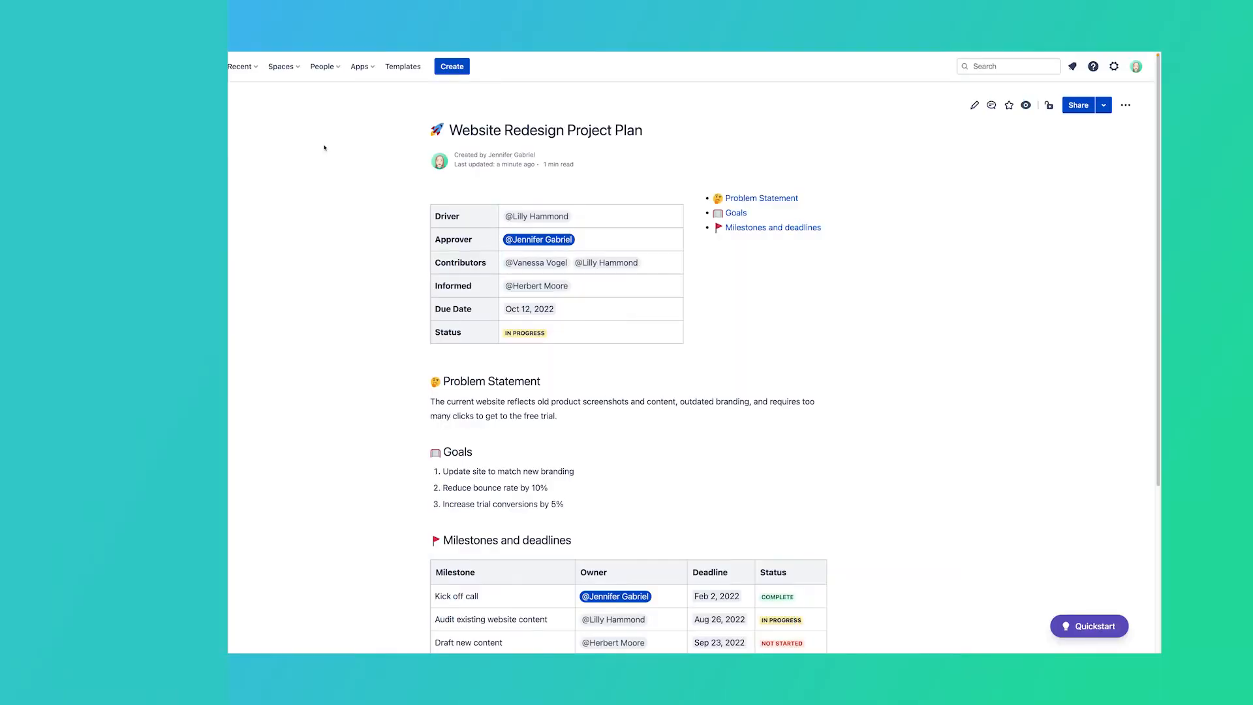
Step: Go to Apps > Find new apps and scroll through the marketplace app listings
{"action": "left_click", "coordinate": [364, 66]}
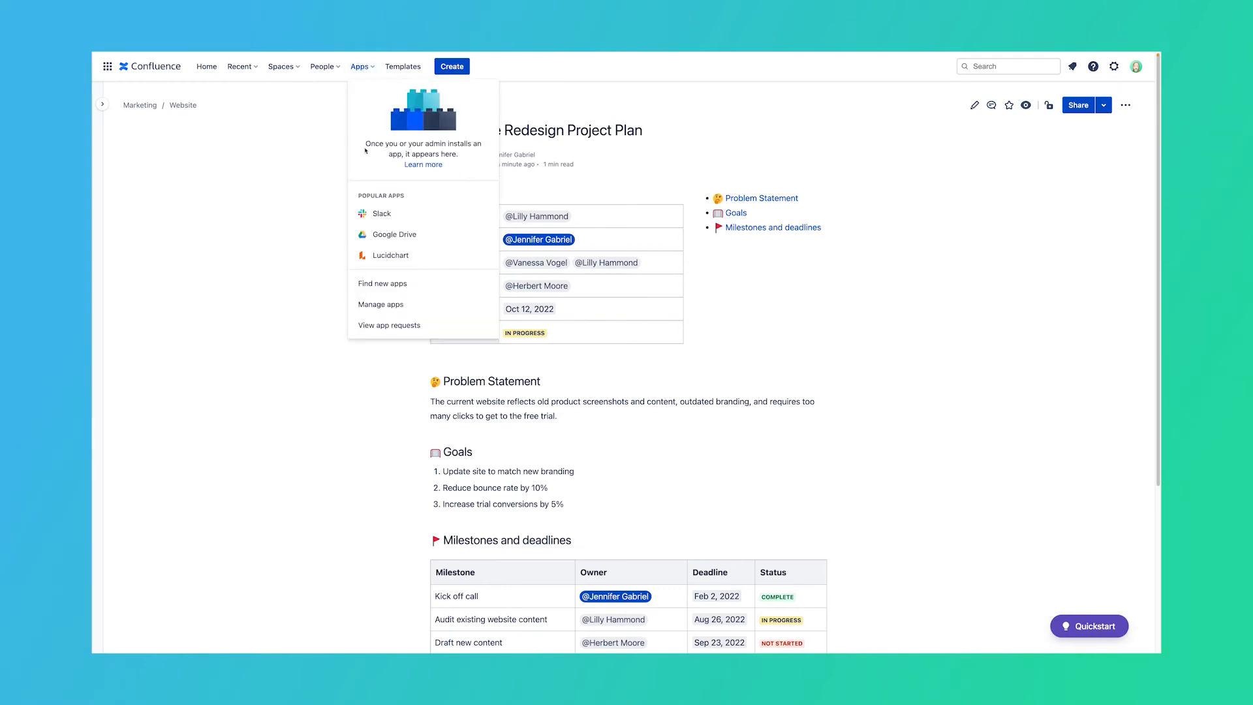
{"action": "left_click", "coordinate": [383, 285]}
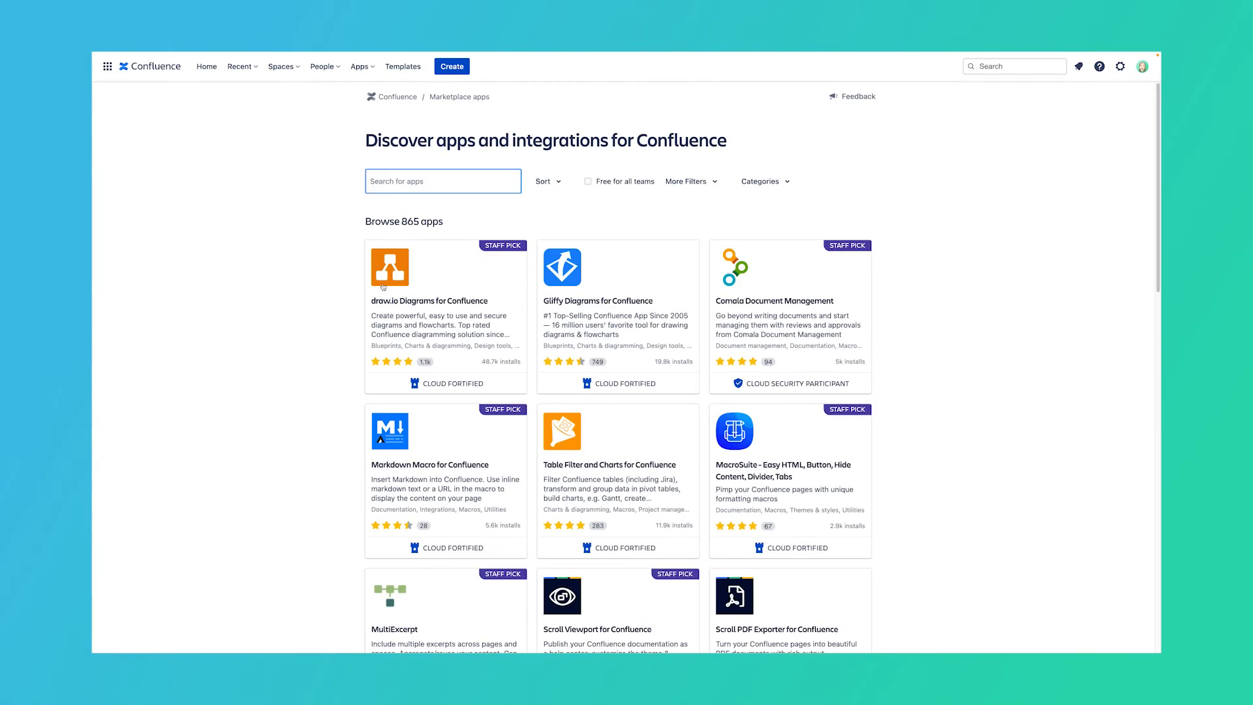
{"action": "scroll", "coordinate": [383, 286], "scroll_direction": "down", "scroll_amount": 3}
{"action": "scroll", "coordinate": [383, 286], "scroll_direction": "down", "scroll_amount": 10}
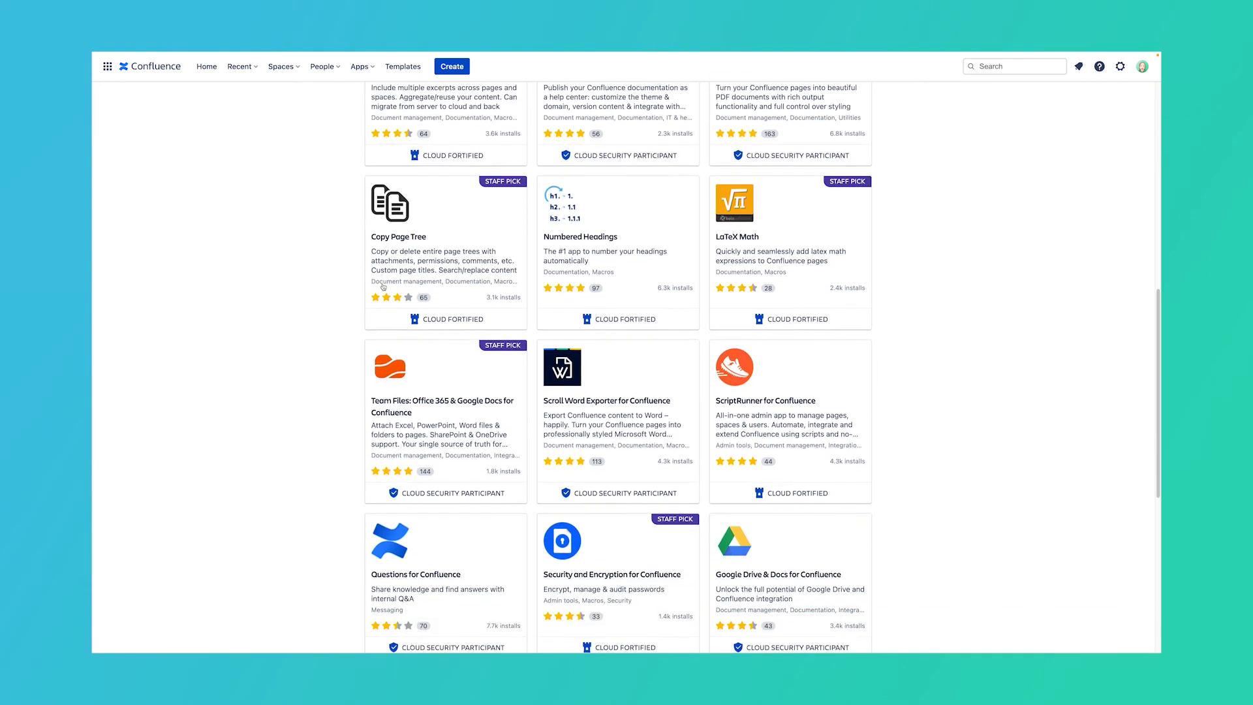
{"action": "scroll", "coordinate": [383, 286], "scroll_direction": "down", "scroll_amount": 3}
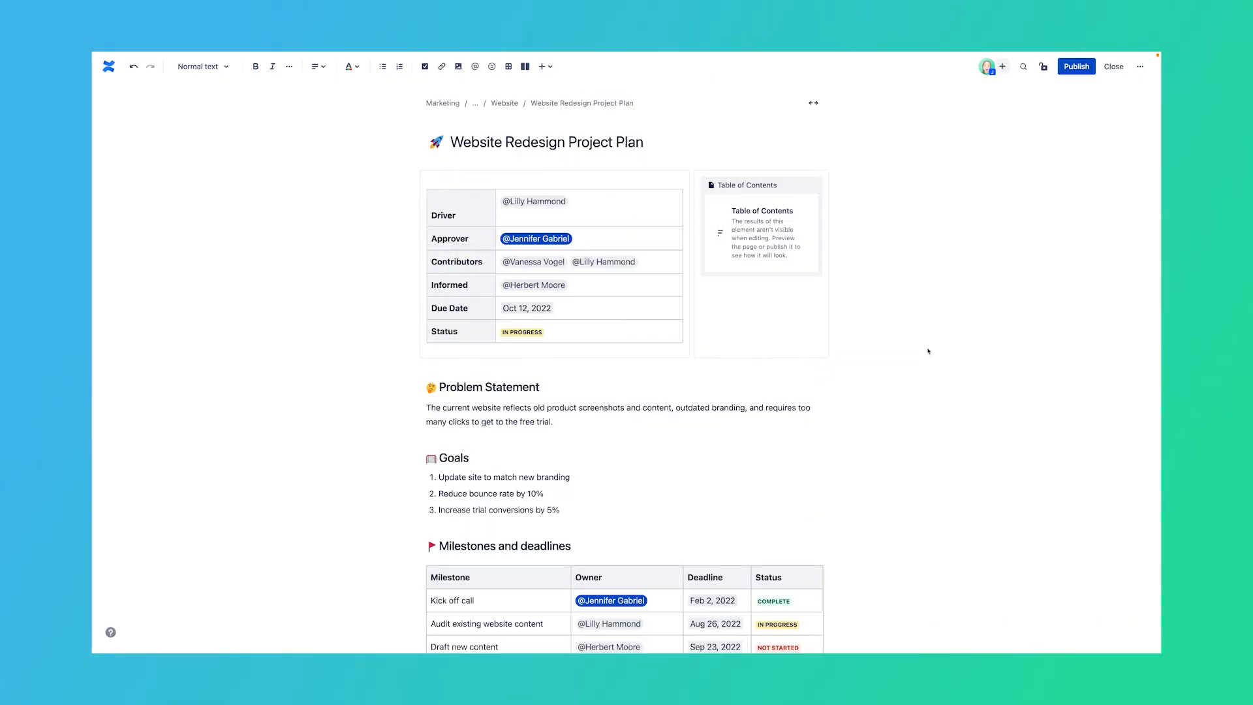
Step: Insert a /link to the Product Page Updates page under the Content heading
{"action": "scroll", "coordinate": [931, 350], "scroll_direction": "down", "scroll_amount": 4}
{"action": "scroll", "coordinate": [929, 352], "scroll_direction": "down", "scroll_amount": 1}
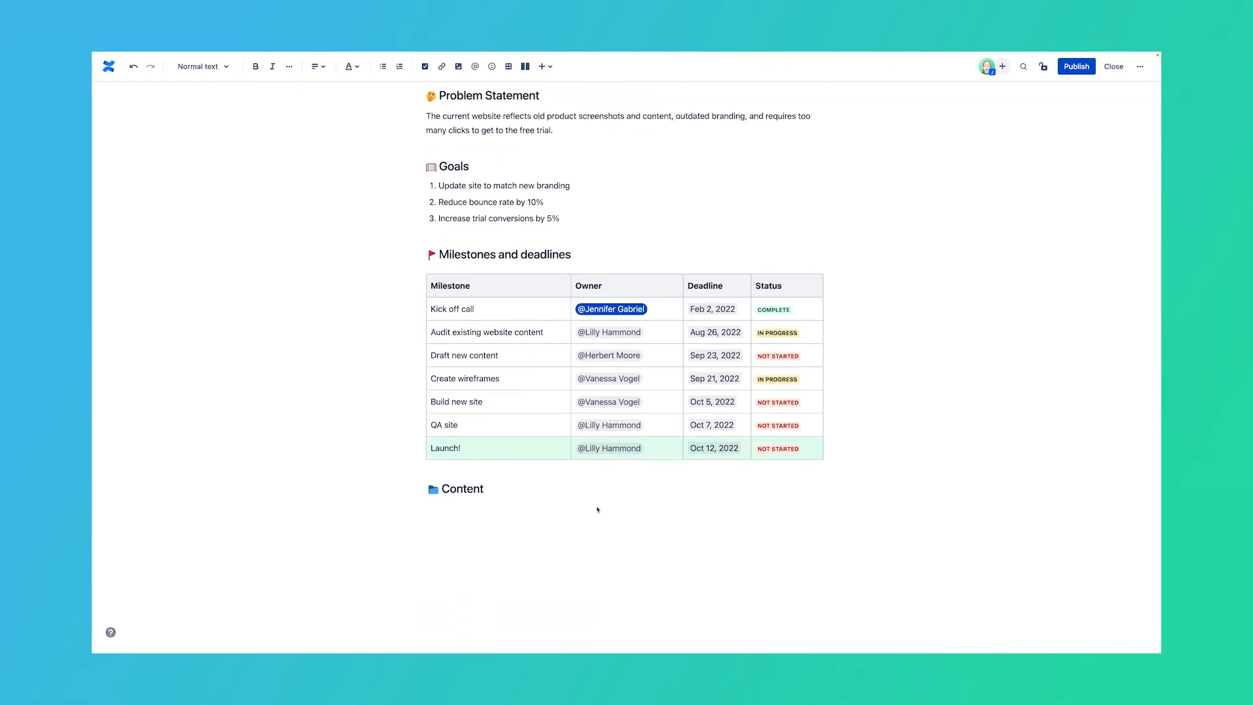
{"action": "type", "text": "/link"}
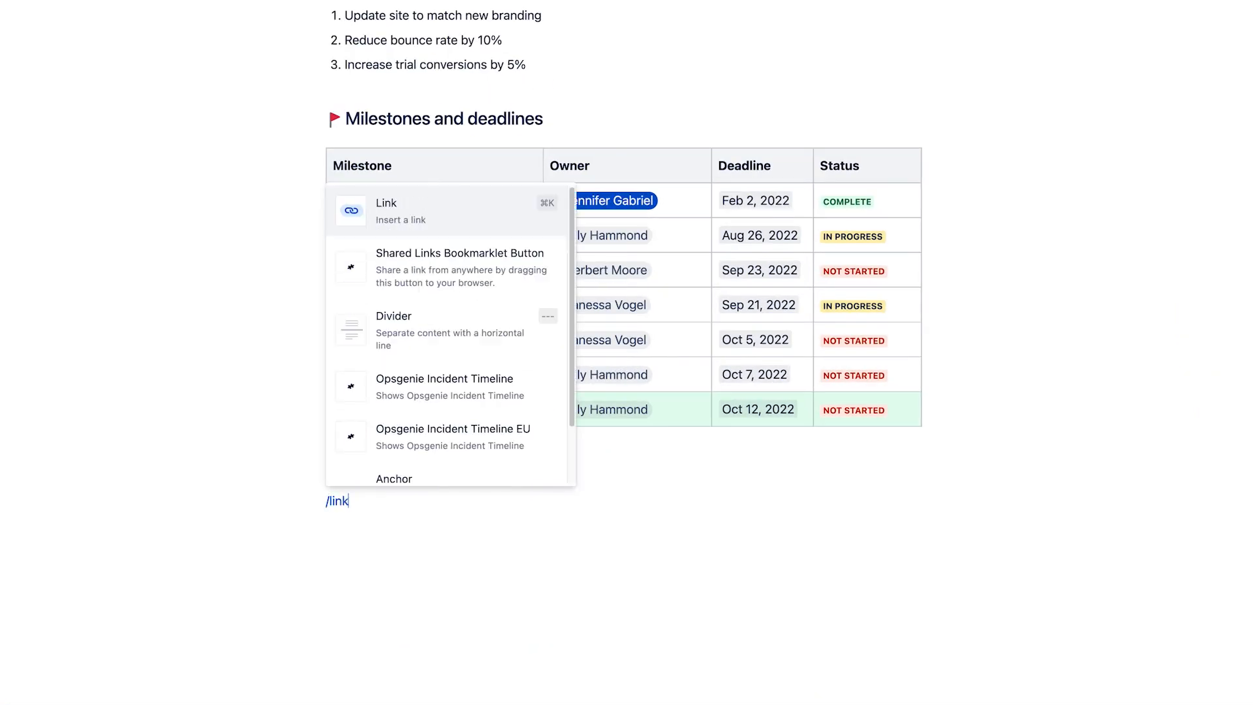
{"action": "key", "text": "Return"}
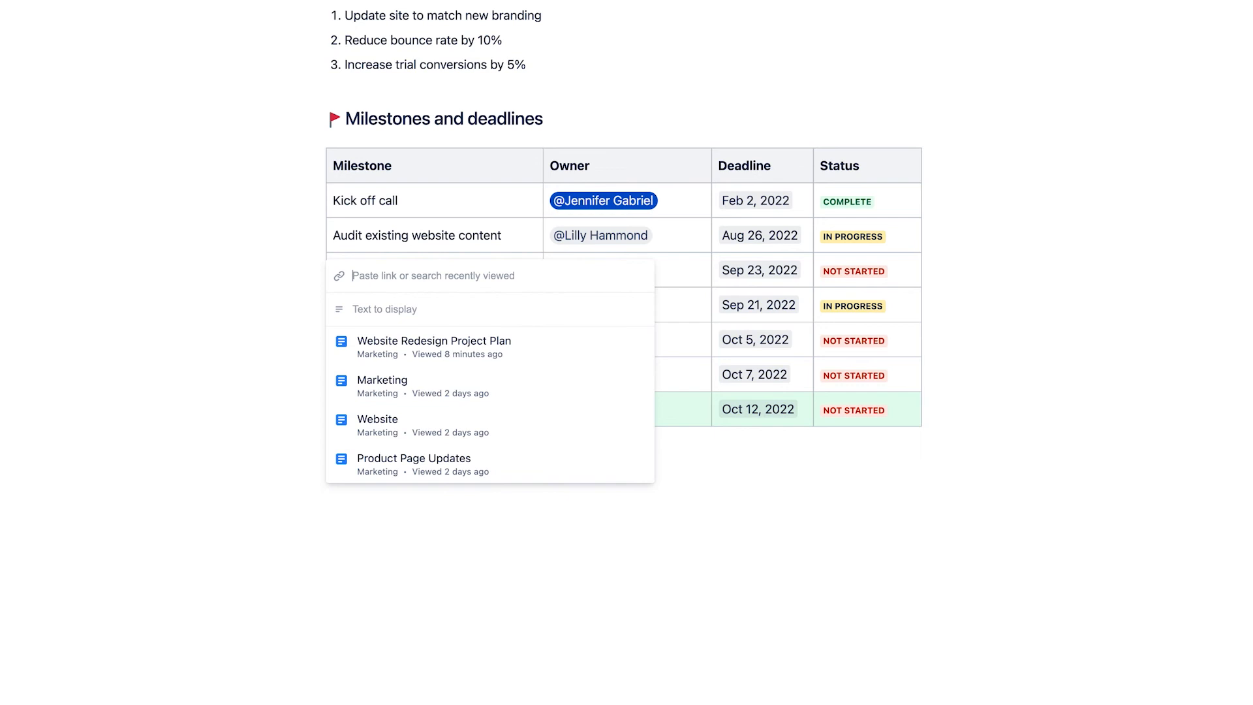
{"action": "key", "text": "ctrl+v"}
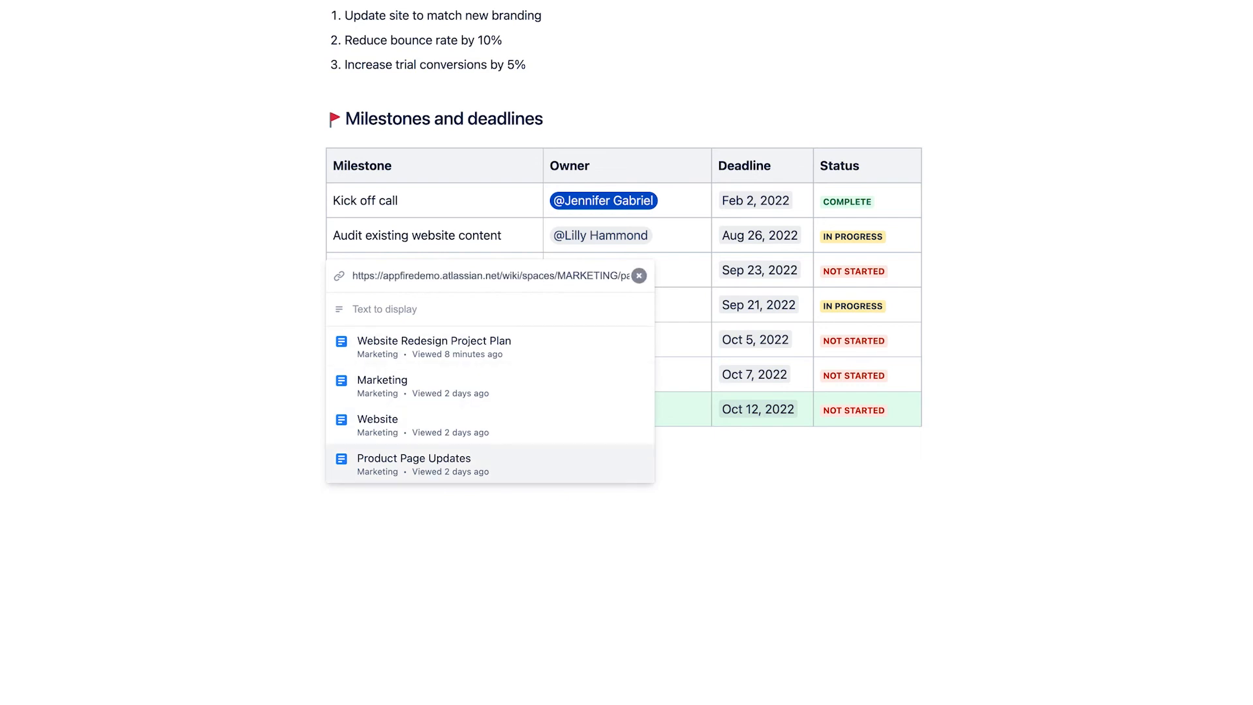
{"action": "key", "text": "Return"}
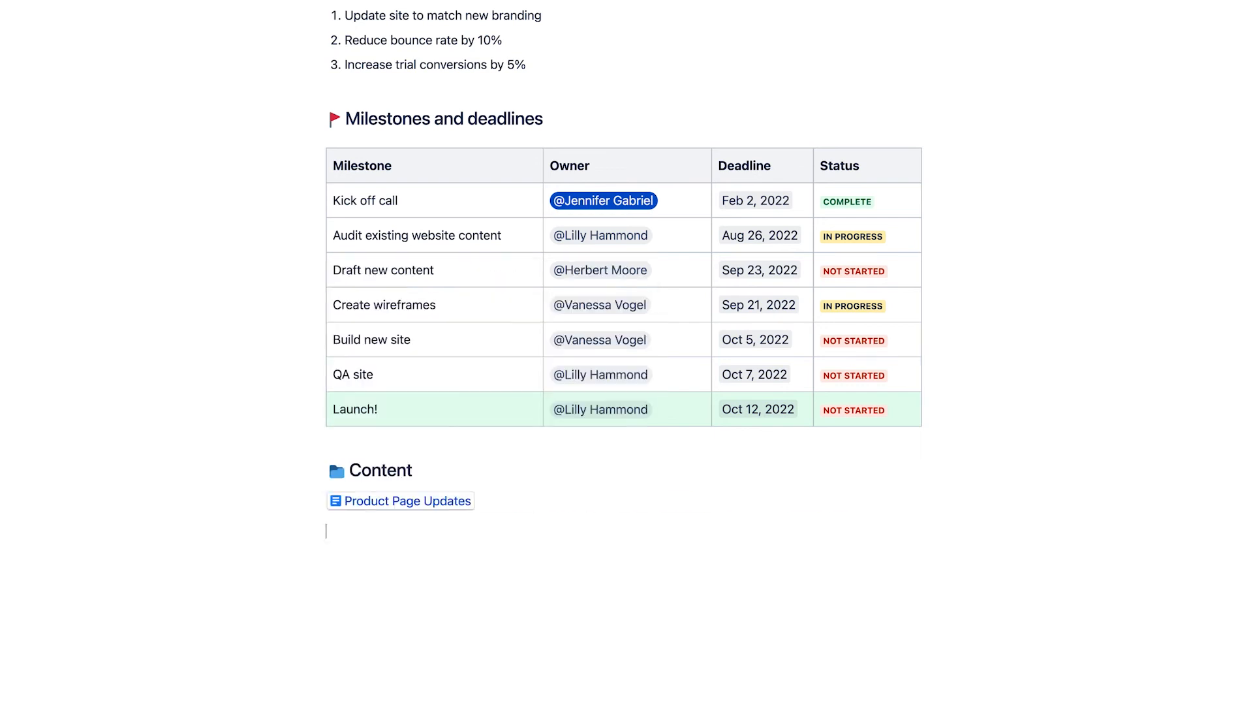
Step: Switch the Product Page Updates link from inline to Display card and publish the page
{"action": "left_click", "coordinate": [455, 500]}
{"action": "left_click", "coordinate": [348, 529]}
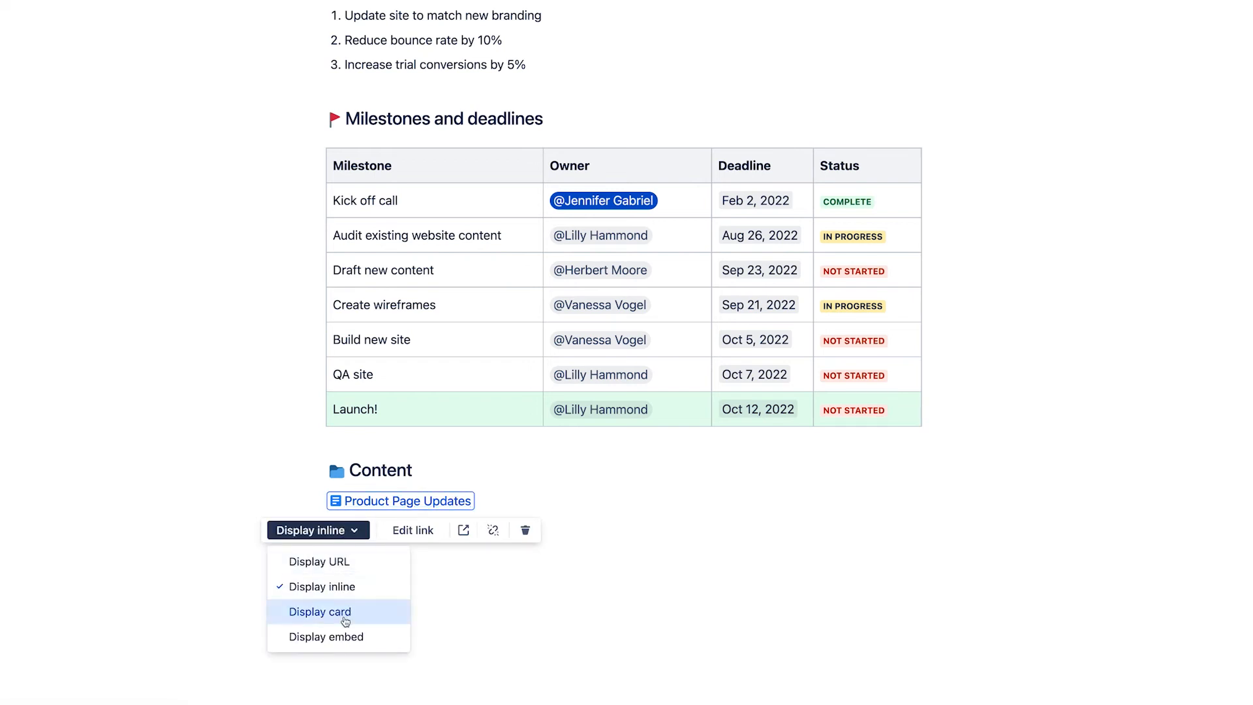
{"action": "left_click", "coordinate": [345, 619]}
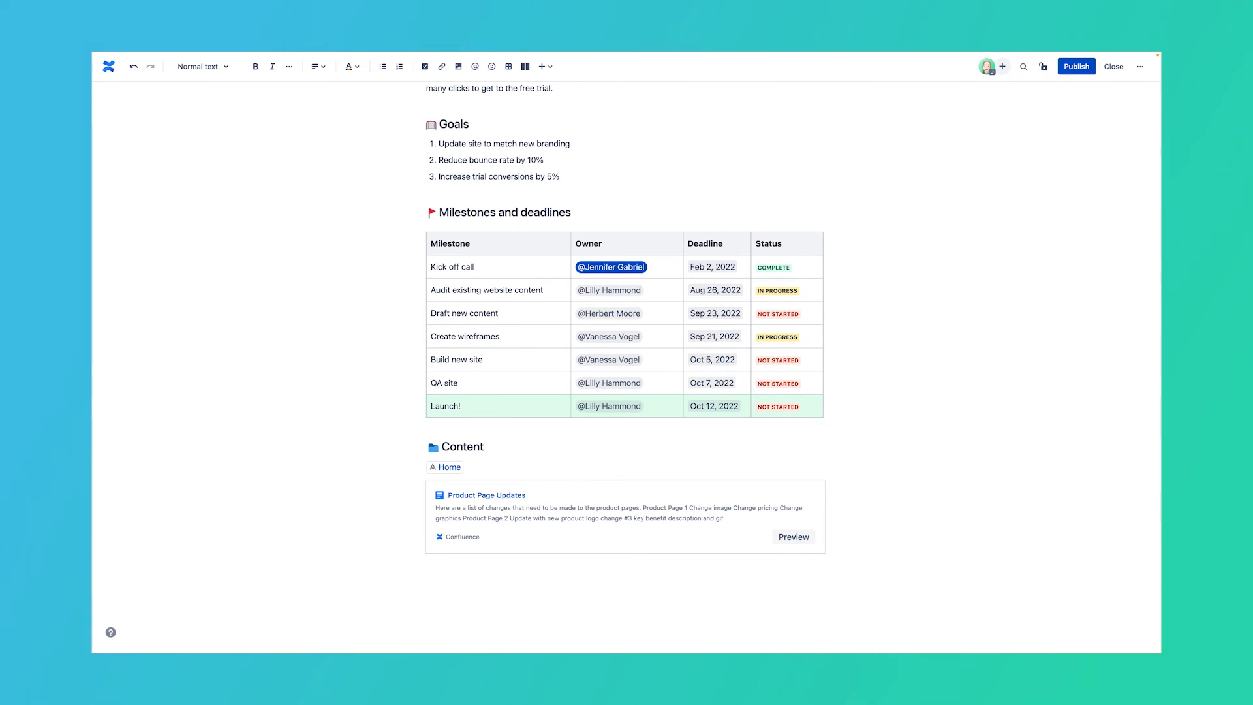
{"action": "key", "text": "super+Return"}
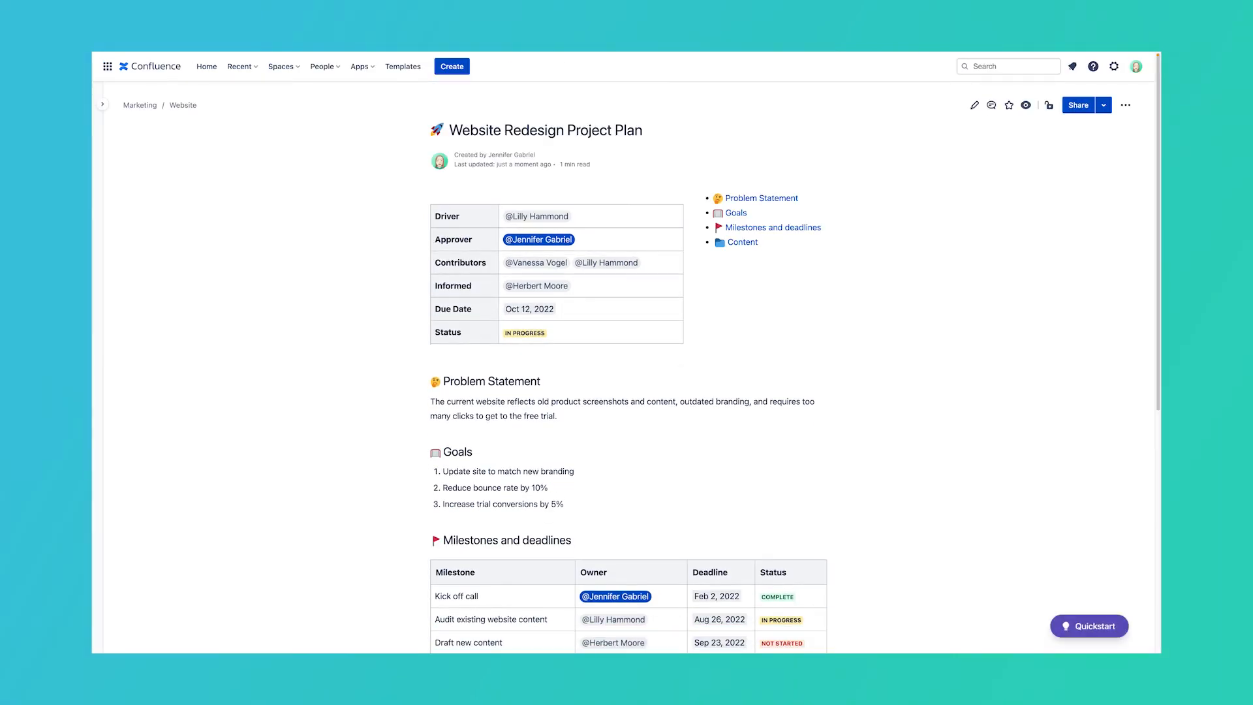
Step: Reopen the page for editing and add an inline comment '12%' on the 10% goal value
{"action": "key", "text": "e"}
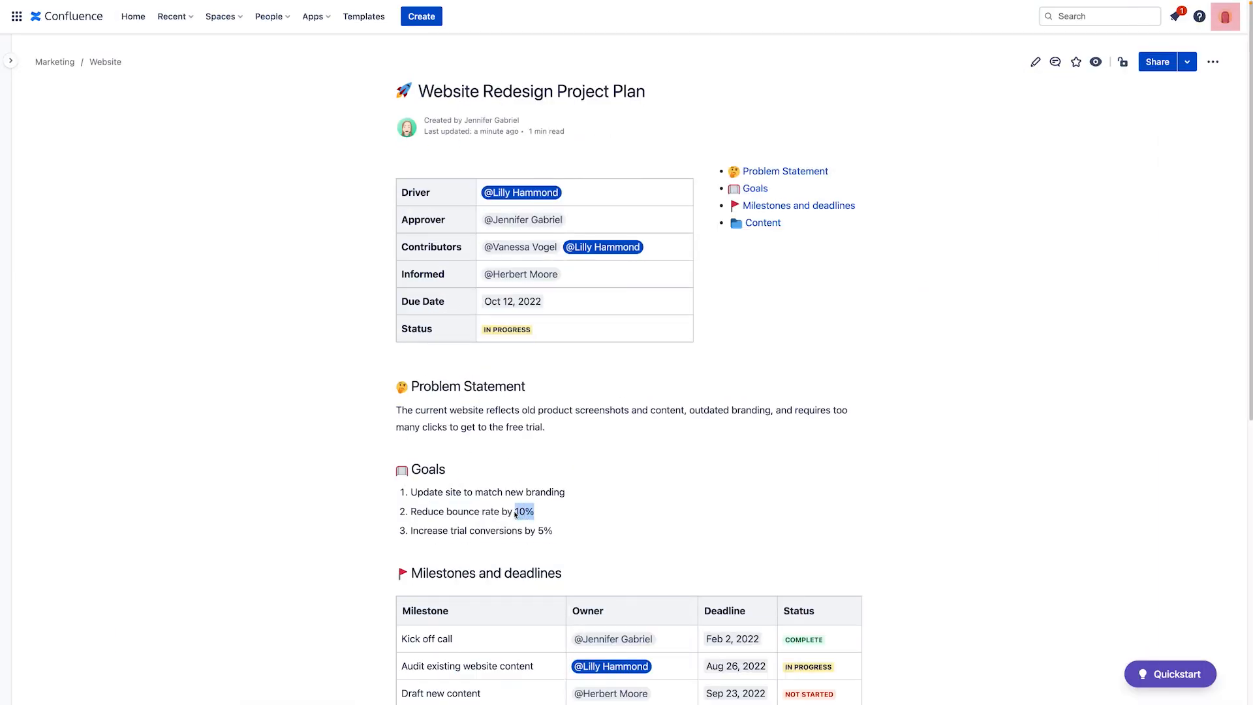
{"action": "left_click", "coordinate": [522, 488]}
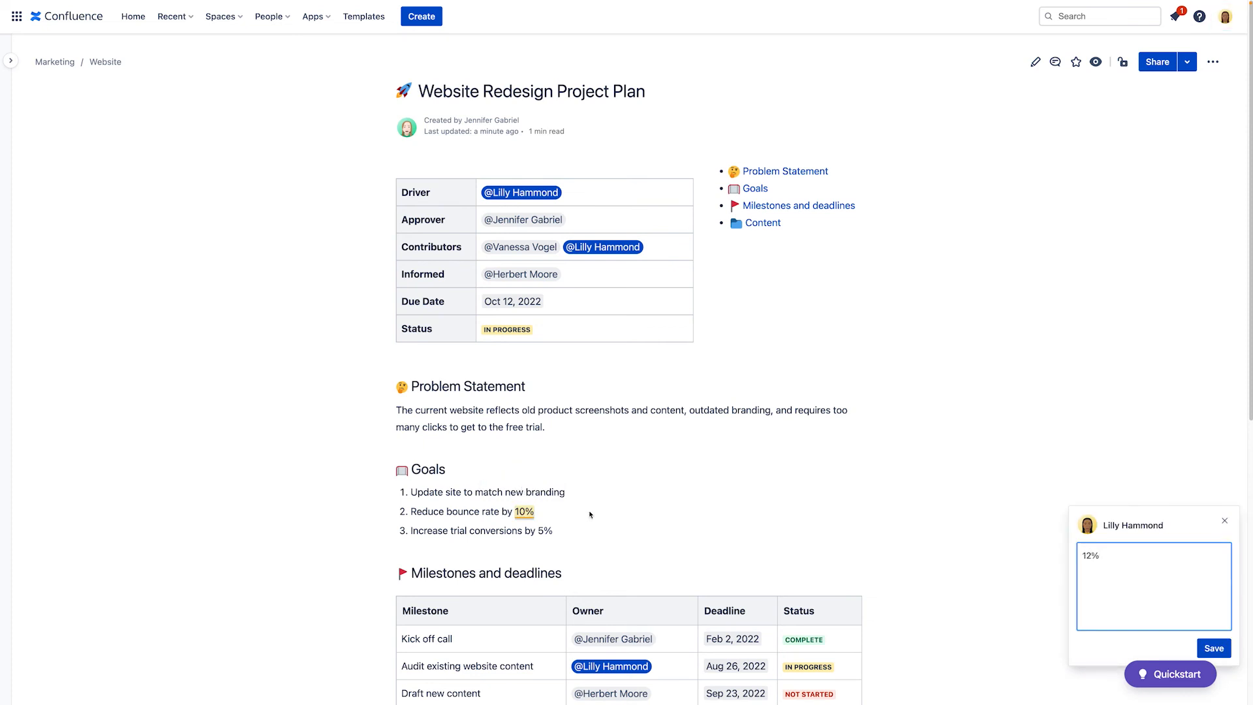
{"action": "left_click", "coordinate": [1213, 648]}
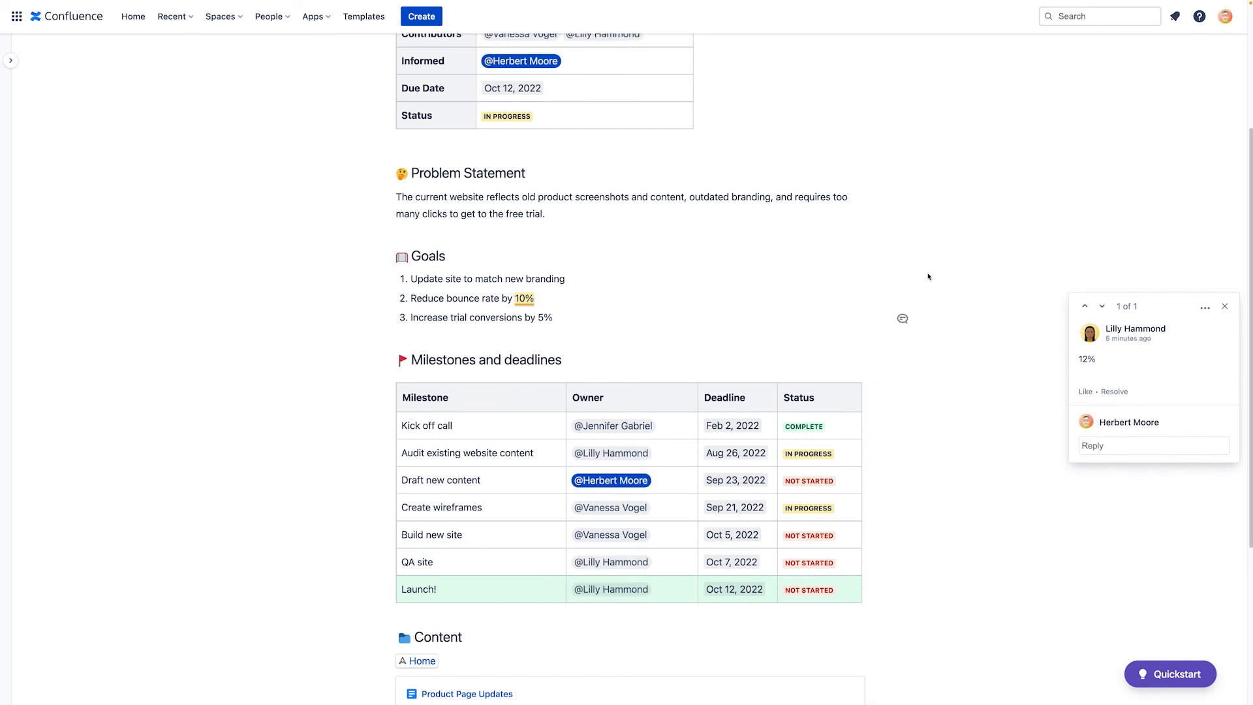
Step: Change the bounce-rate goal from 10% to 12%
{"action": "scroll", "coordinate": [927, 317], "scroll_direction": "up", "scroll_amount": 10}
{"action": "left_click", "coordinate": [1035, 60]}
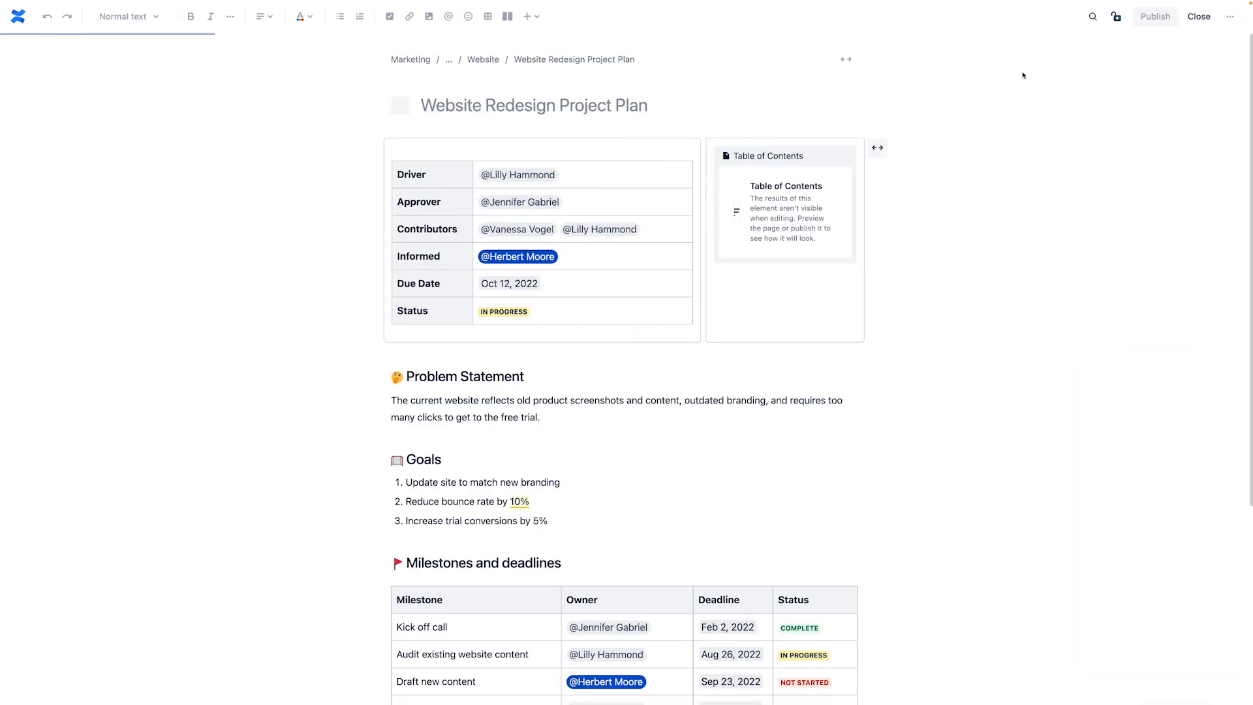
{"action": "left_click", "coordinate": [519, 505]}
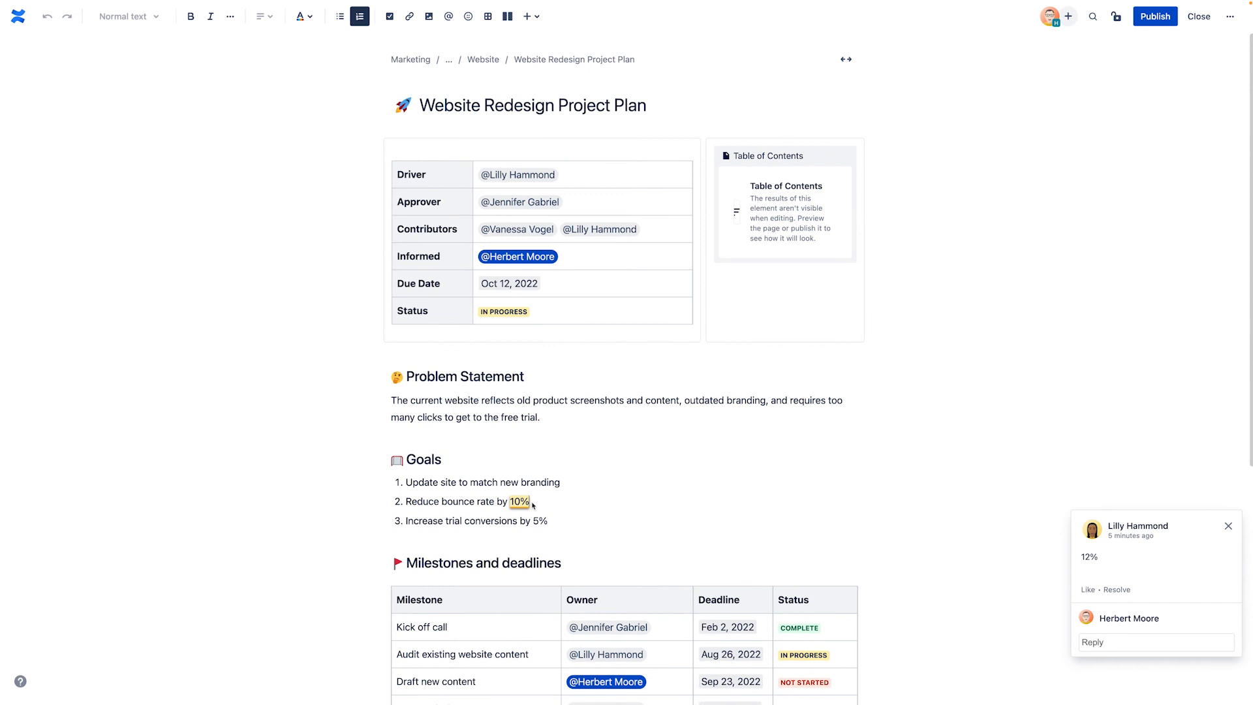
{"action": "key", "text": "BackSpace"}
{"action": "key", "text": "BackSpace"}
{"action": "key", "text": "BackSpace"}
{"action": "type", "text": "12"}
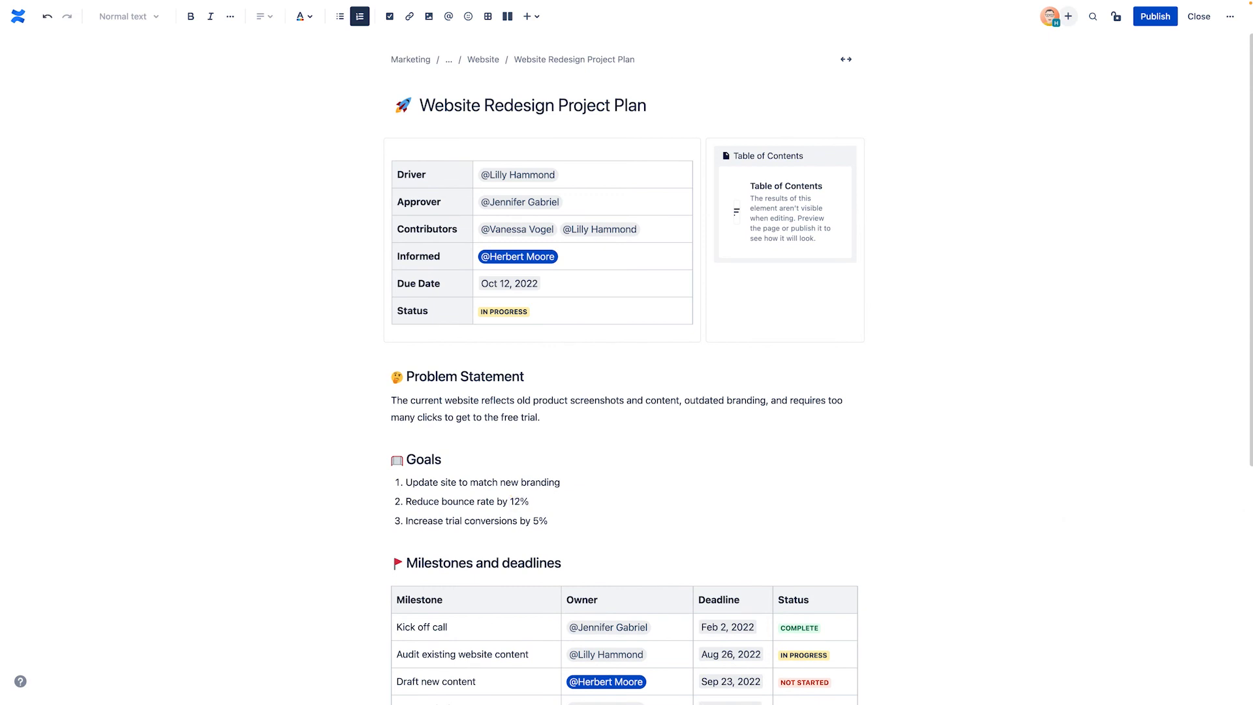